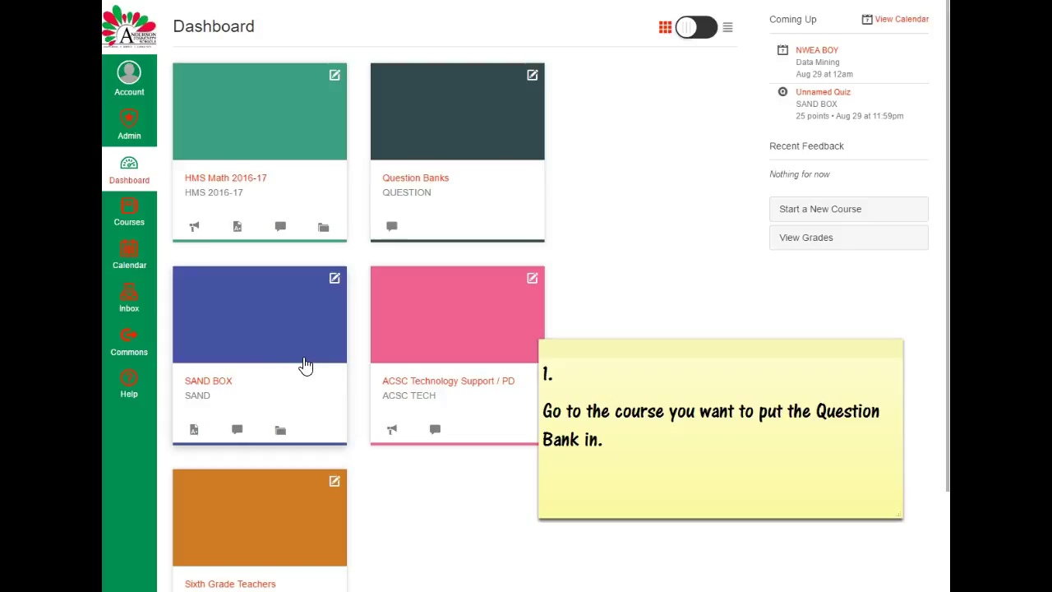
# Step: Open the SAND BOX course's quizzes and start a new quiz
pyautogui.click(211, 383)
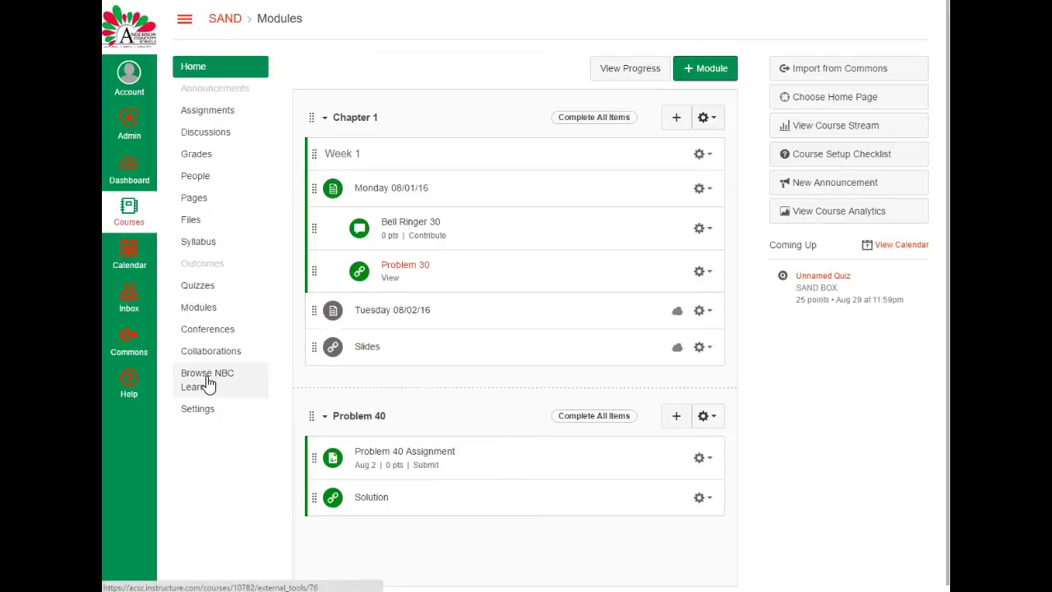
pyautogui.click(202, 285)
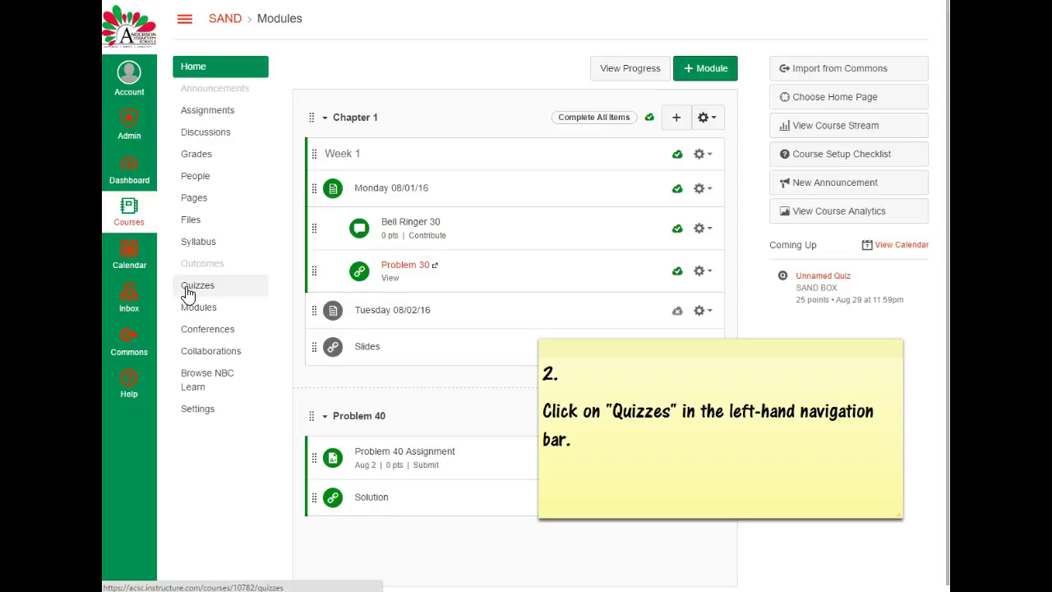
pyautogui.click(196, 288)
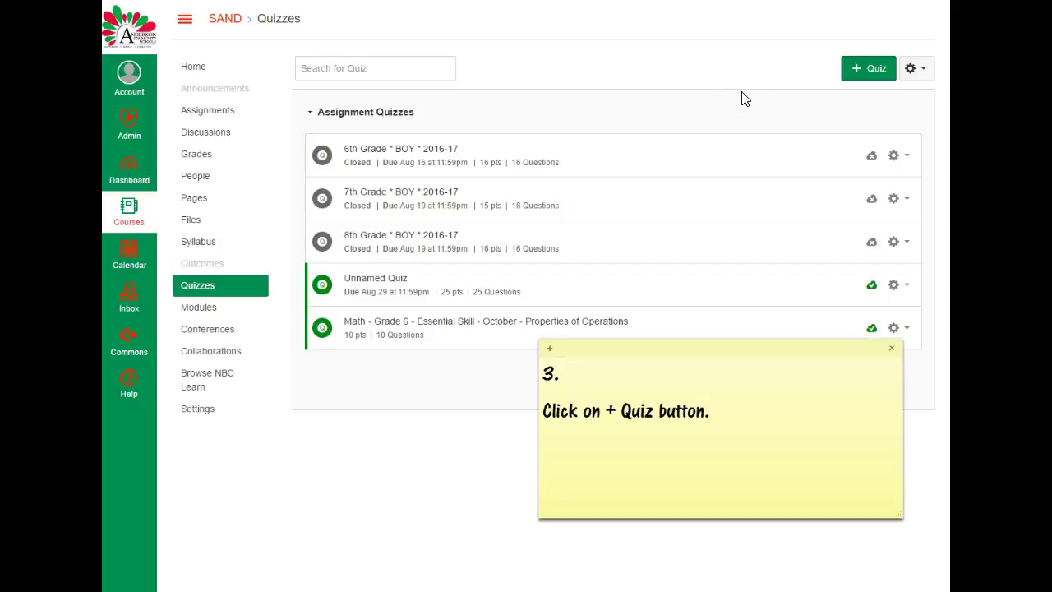
pyautogui.click(866, 72)
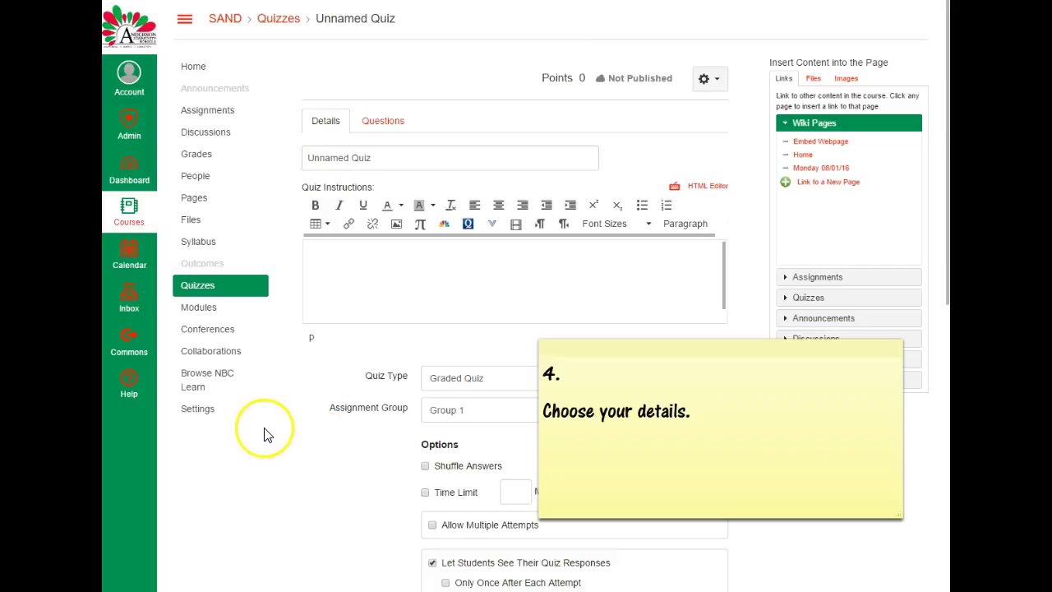
# Step: Title the new quiz "Multiplication Test 1"
pyautogui.click(377, 157)
pyautogui.moveTo(377, 157); pyautogui.dragTo(285, 158)
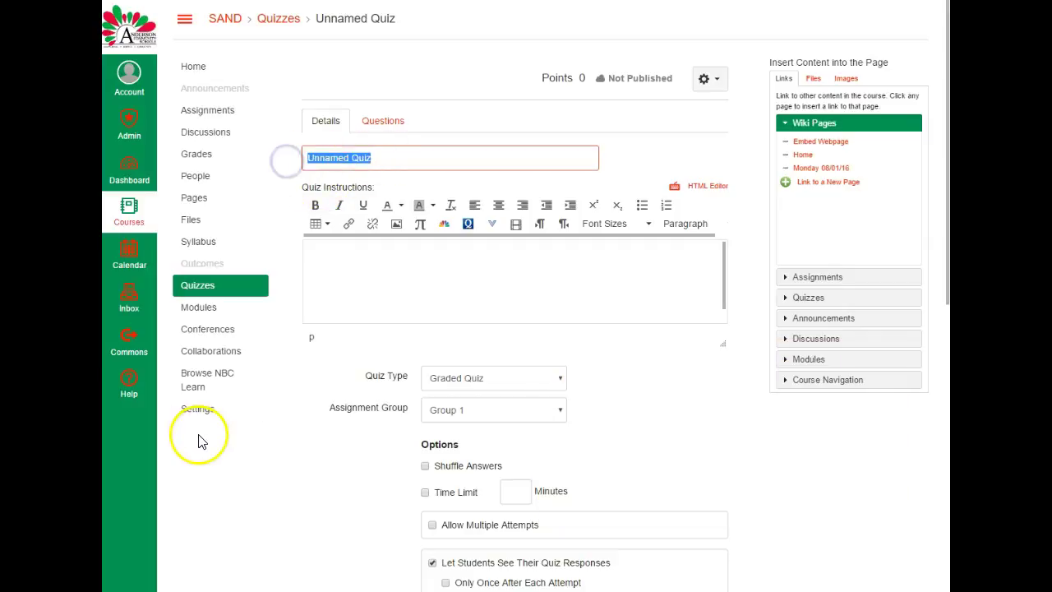
pyautogui.write('Multi')
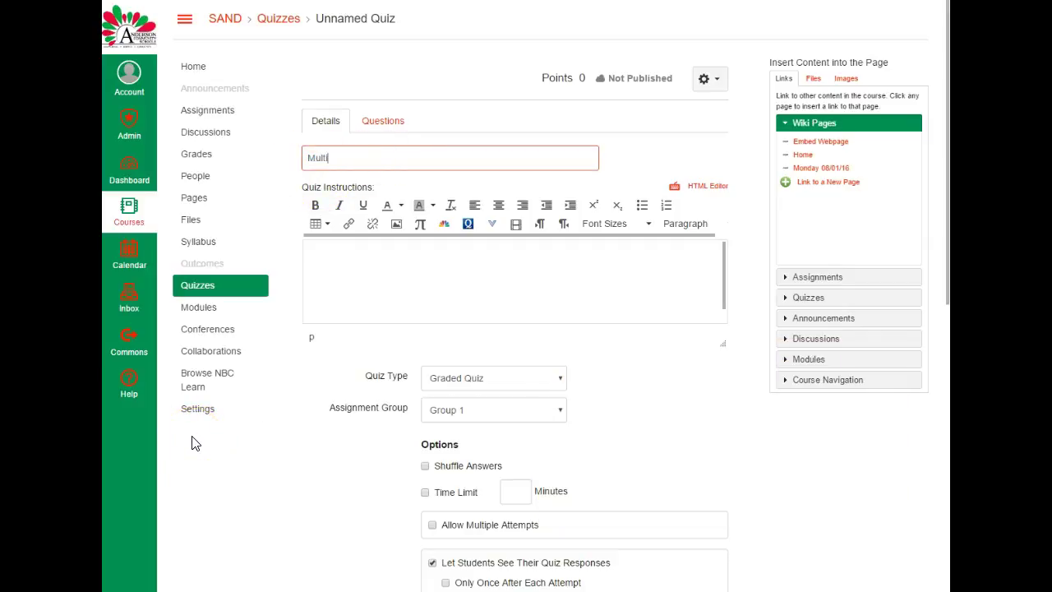
pyautogui.write('plication Test 1')
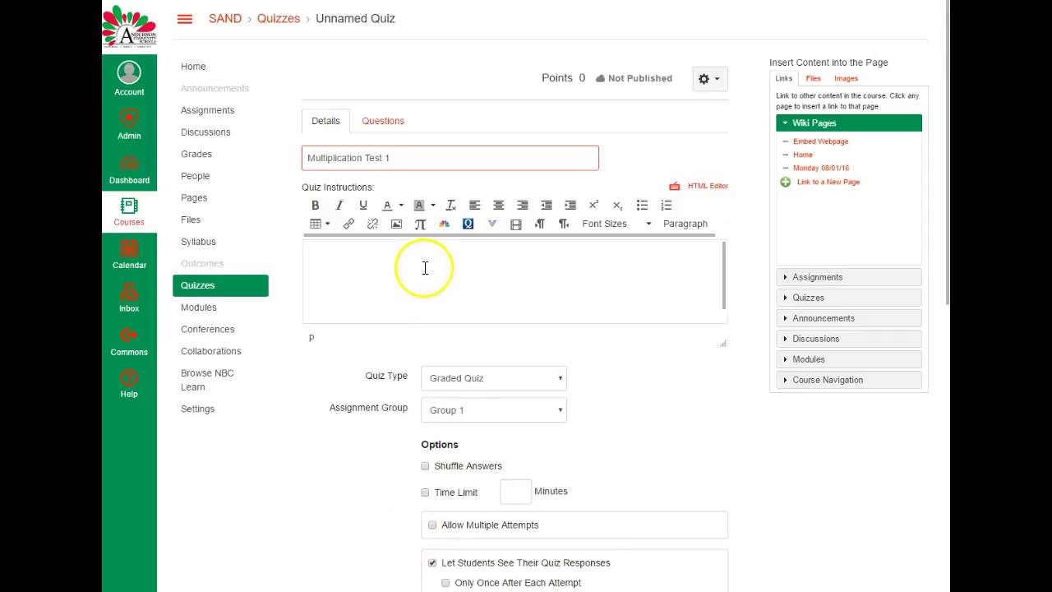
# Step: Enter the quiz instructions "You only have 3 minutes!"
pyautogui.click(425, 267)
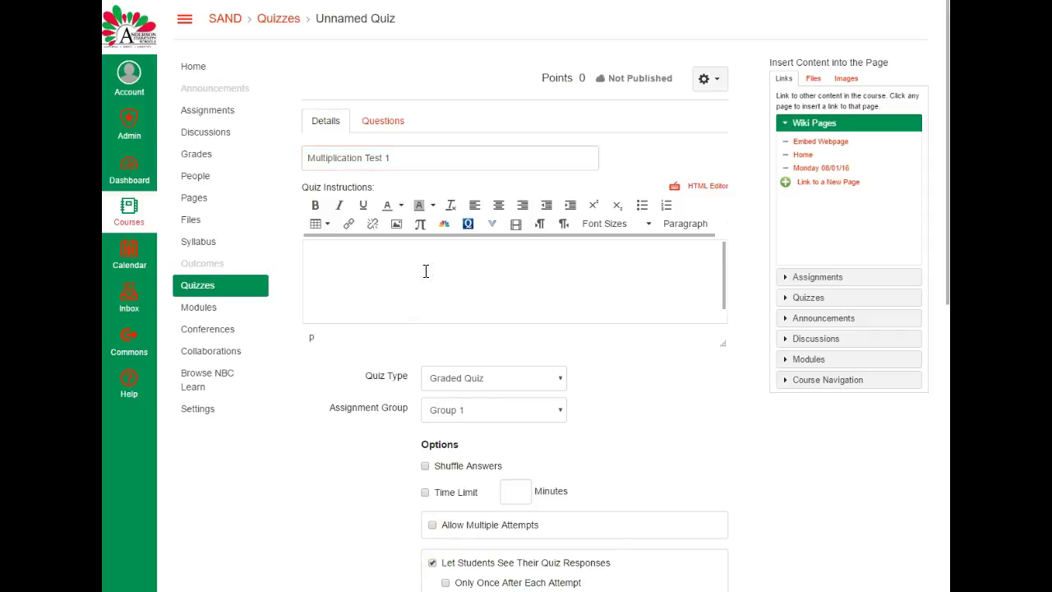
pyautogui.write('You o')
pyautogui.click(359, 284)
pyautogui.write('nly have 3 minutes!')
pyautogui.scroll(-1, 512, 378)
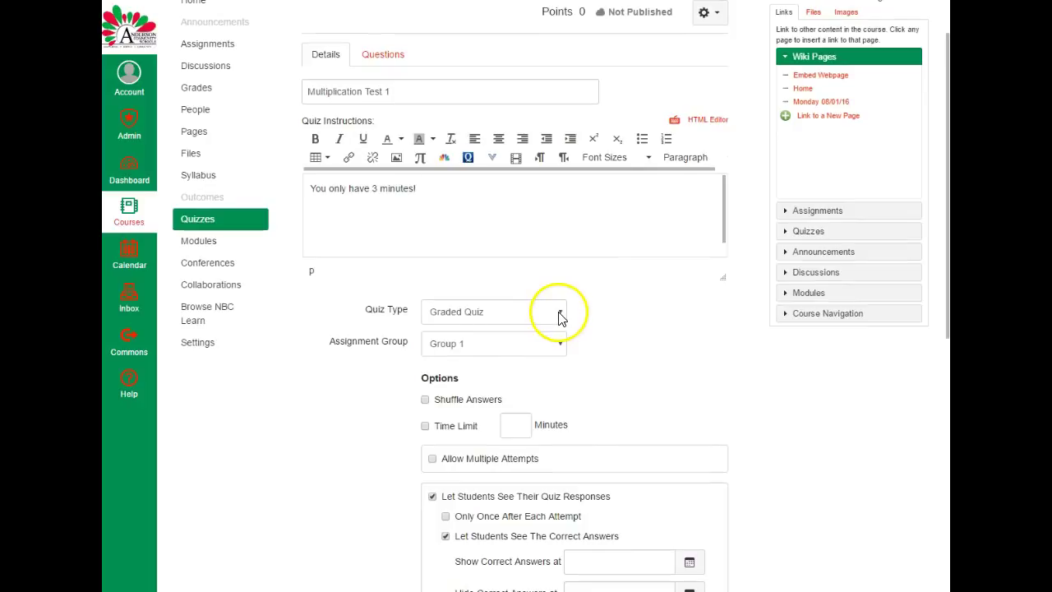
pyautogui.click(559, 315)
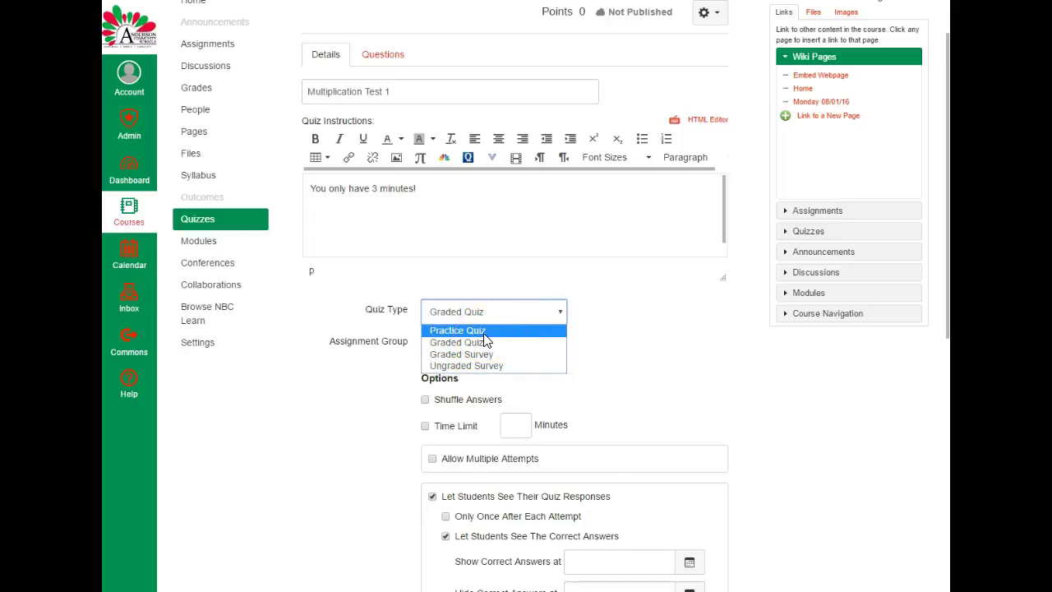
pyautogui.click(522, 330)
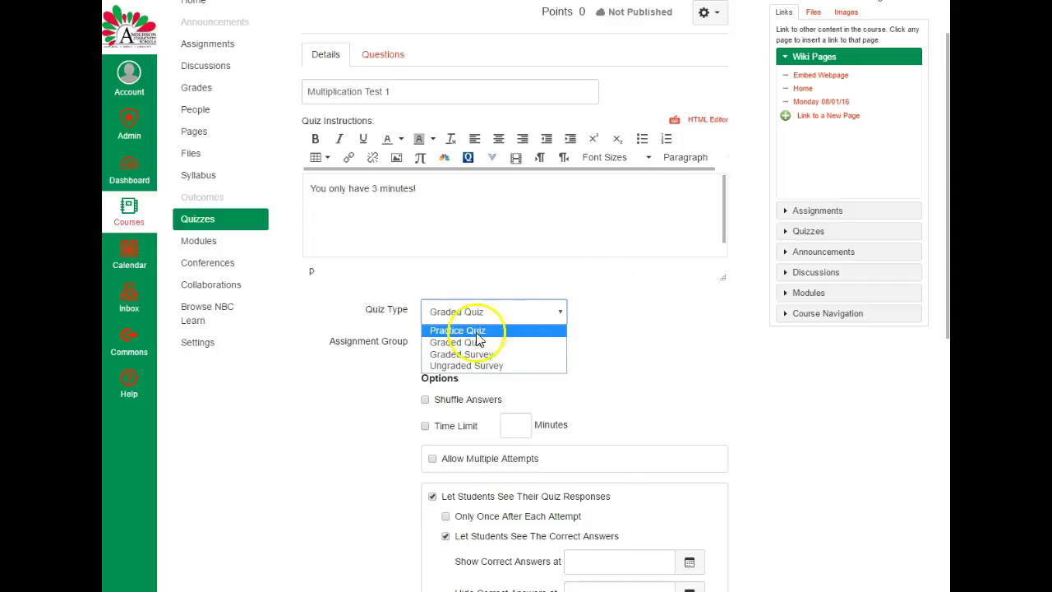
pyautogui.click(460, 354)
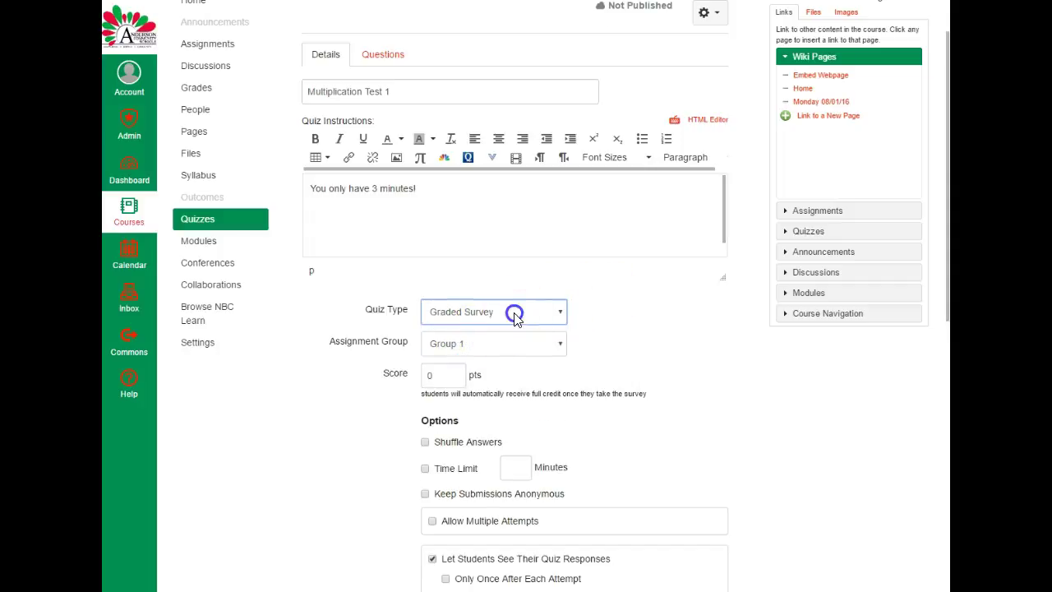
pyautogui.click(511, 312)
pyautogui.click(494, 343)
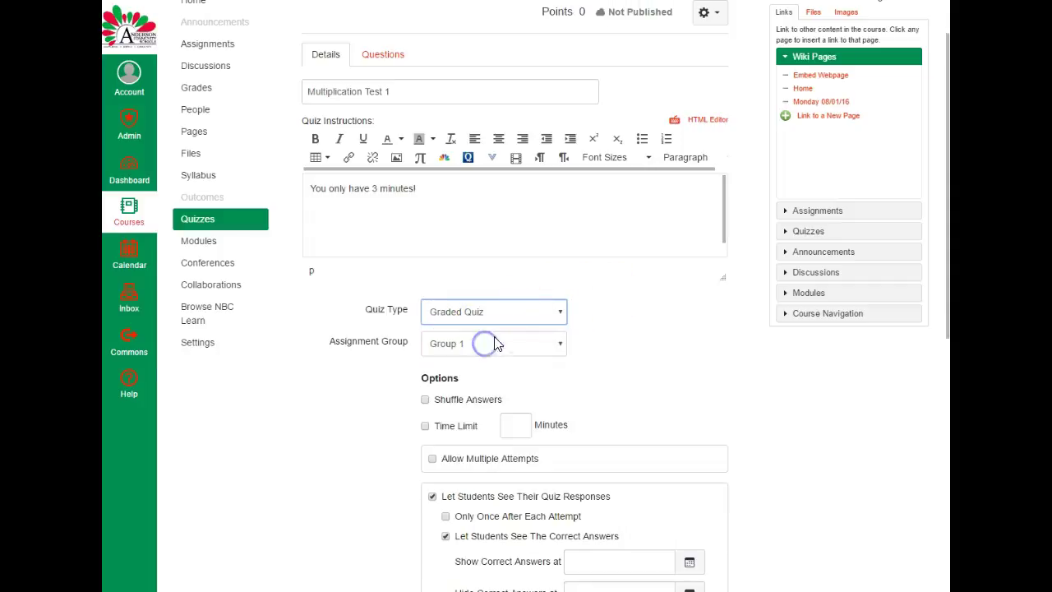
# Step: Enable the quiz's time limit and set it to 3 minutes
pyautogui.click(425, 427)
pyautogui.click(517, 425)
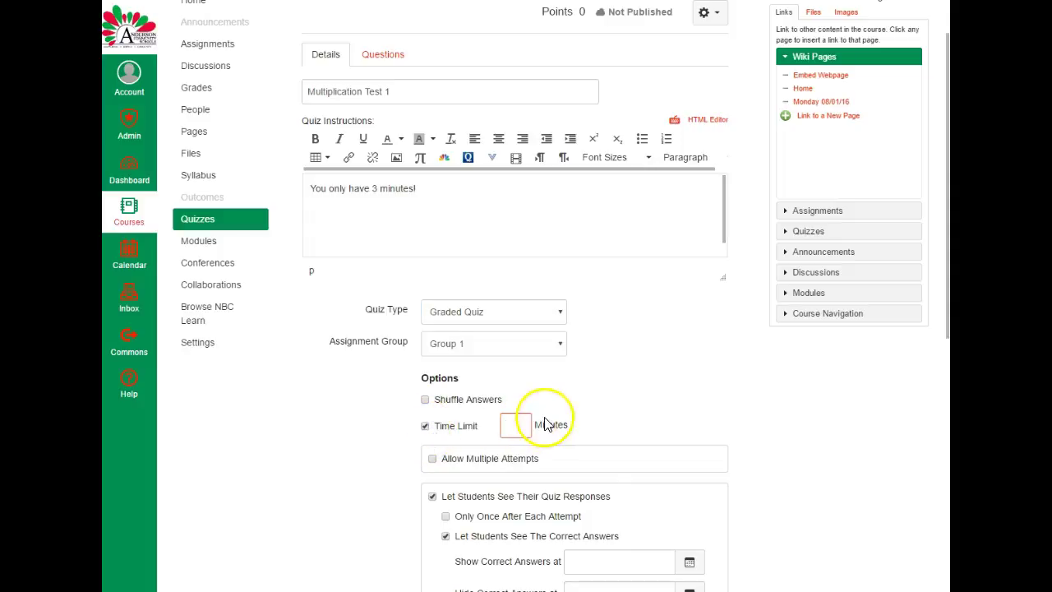
pyautogui.write('3')
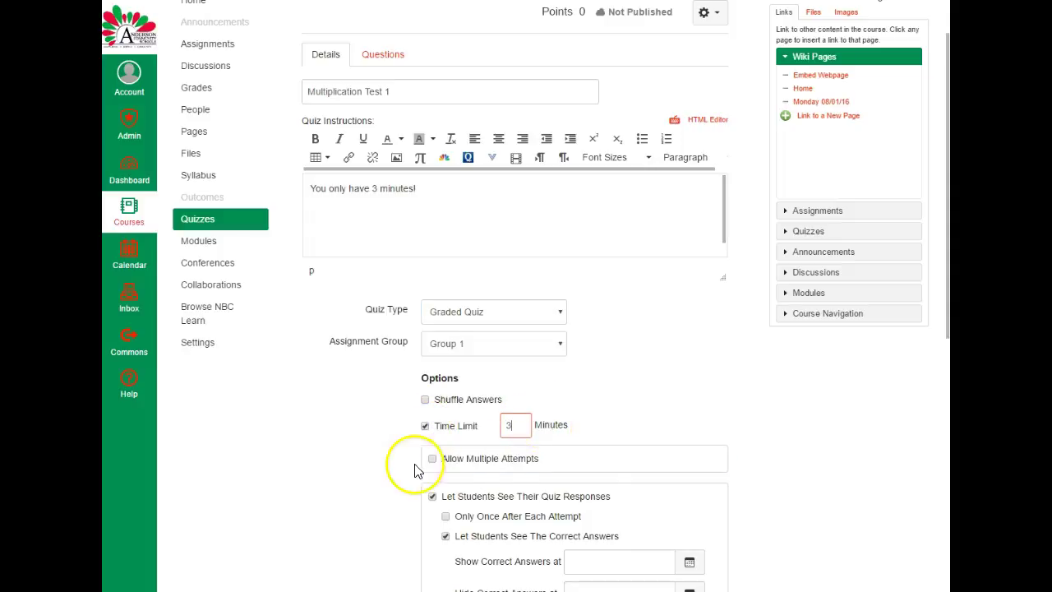
# Step: Allow multiple attempts on the quiz, enter 99 for the allowed attempts value, and keep the highest score
pyautogui.click(432, 459)
pyautogui.click(562, 512)
pyautogui.write('99')
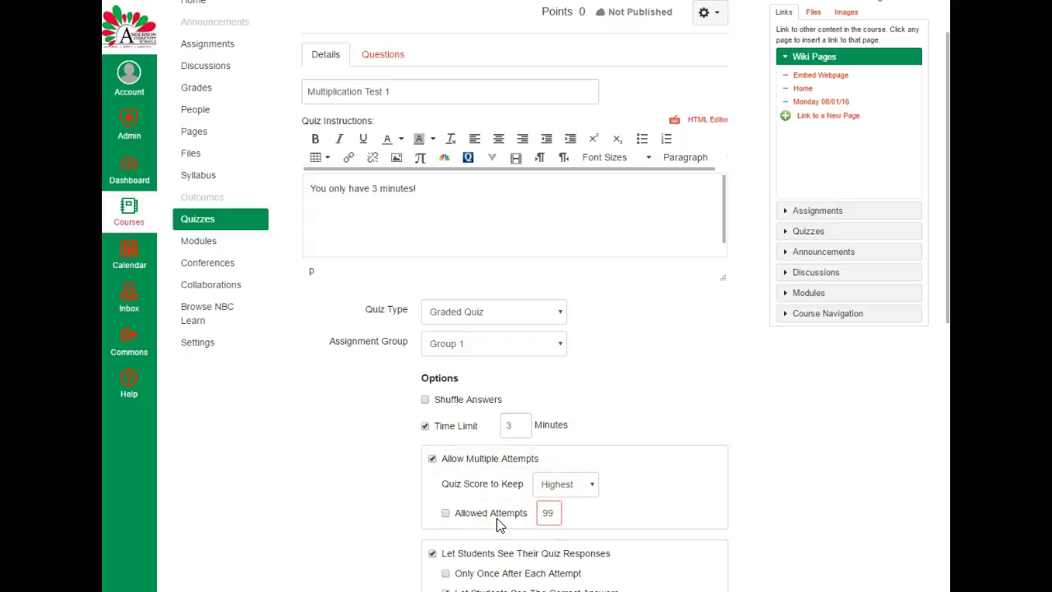
pyautogui.click(590, 485)
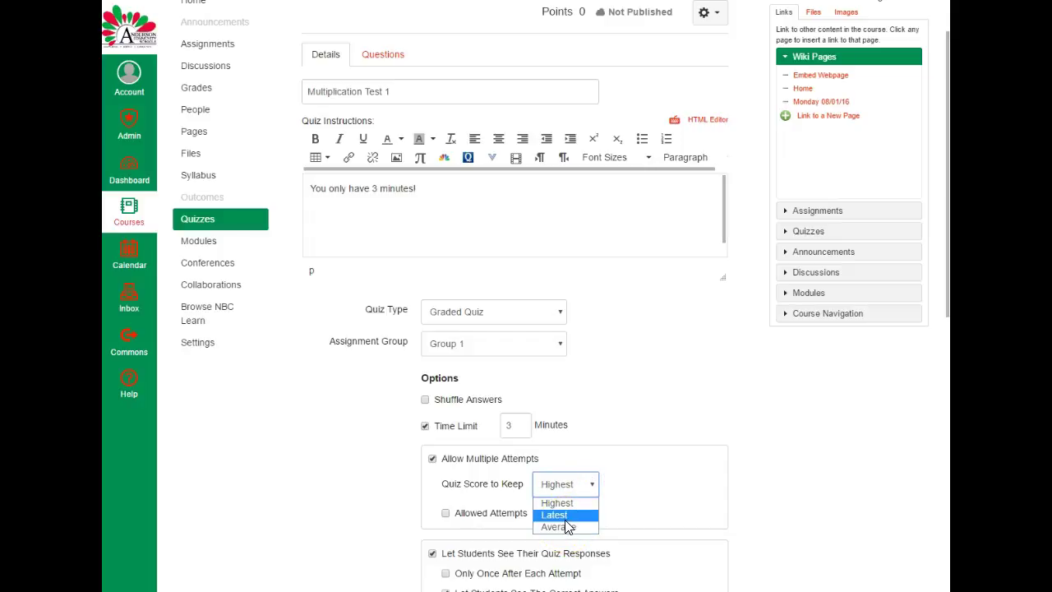
pyautogui.click(563, 502)
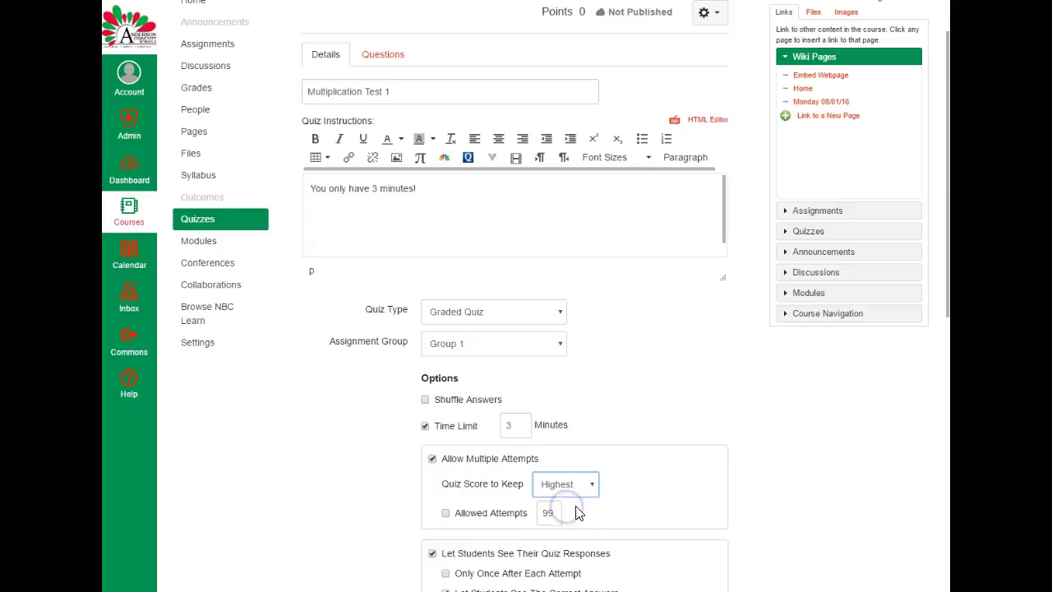
# Step: Set the quiz to show one question at a time and lock questions after answering
pyautogui.scroll(-1, 585, 505)
pyautogui.scroll(-3, 587, 501)
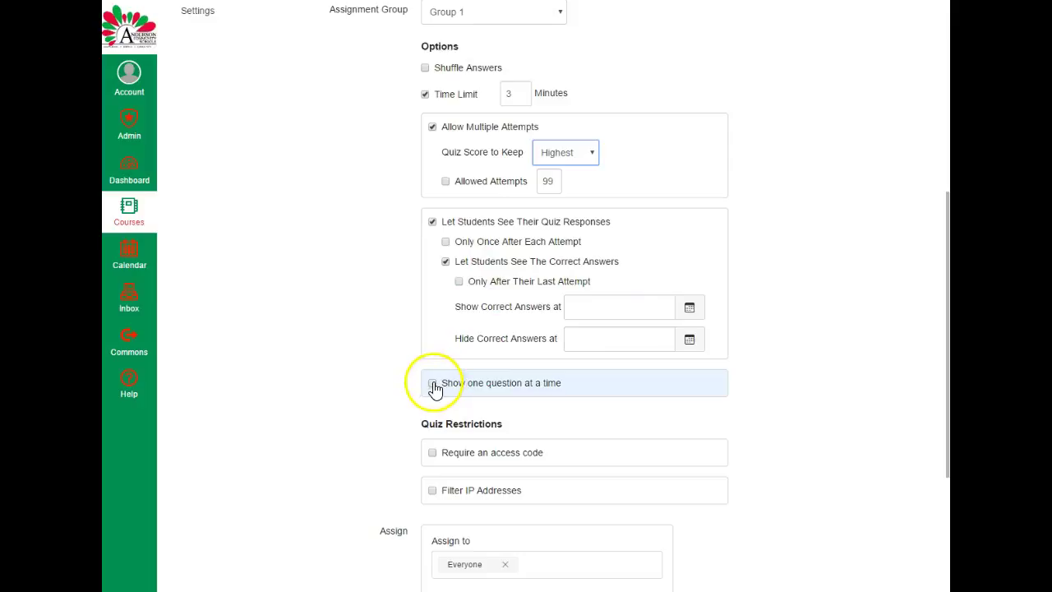
pyautogui.click(434, 386)
pyautogui.scroll(-2, 453, 294)
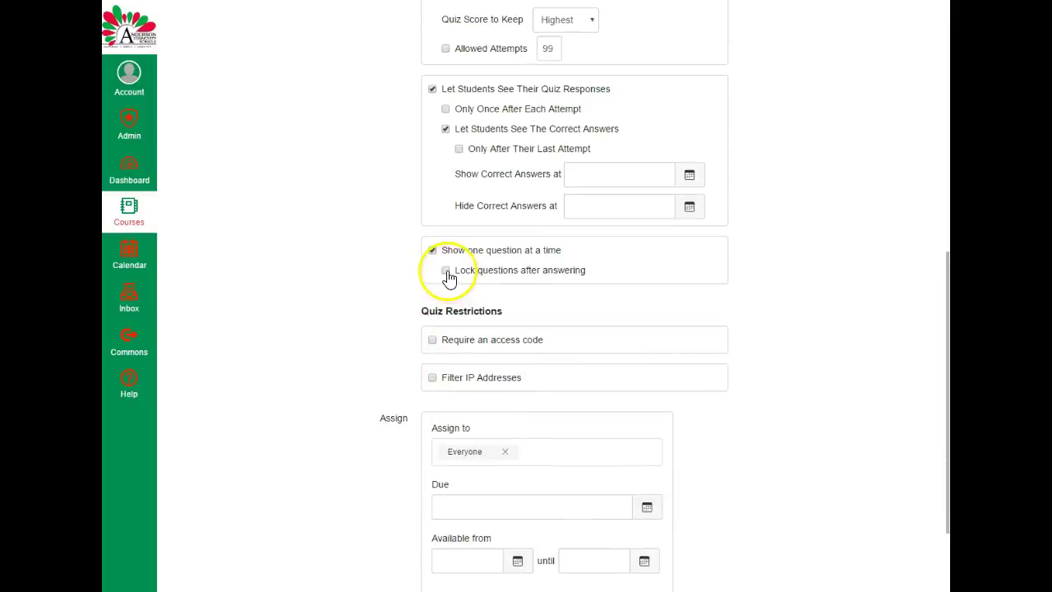
pyautogui.click(446, 271)
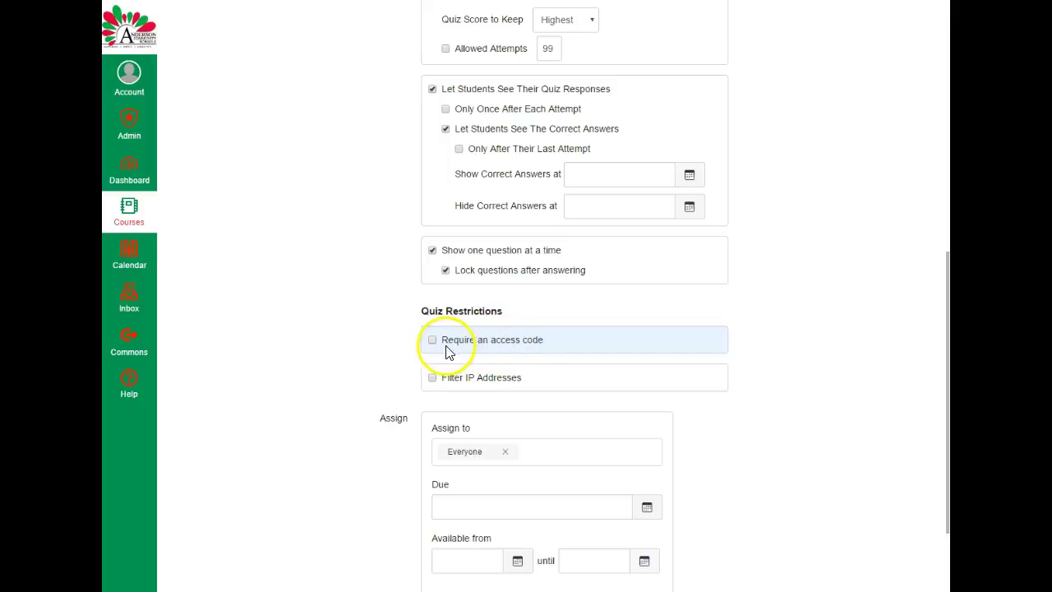
# Step: Set the quiz's due date for everyone to August 29, 2016
pyautogui.scroll(-1, 465, 378)
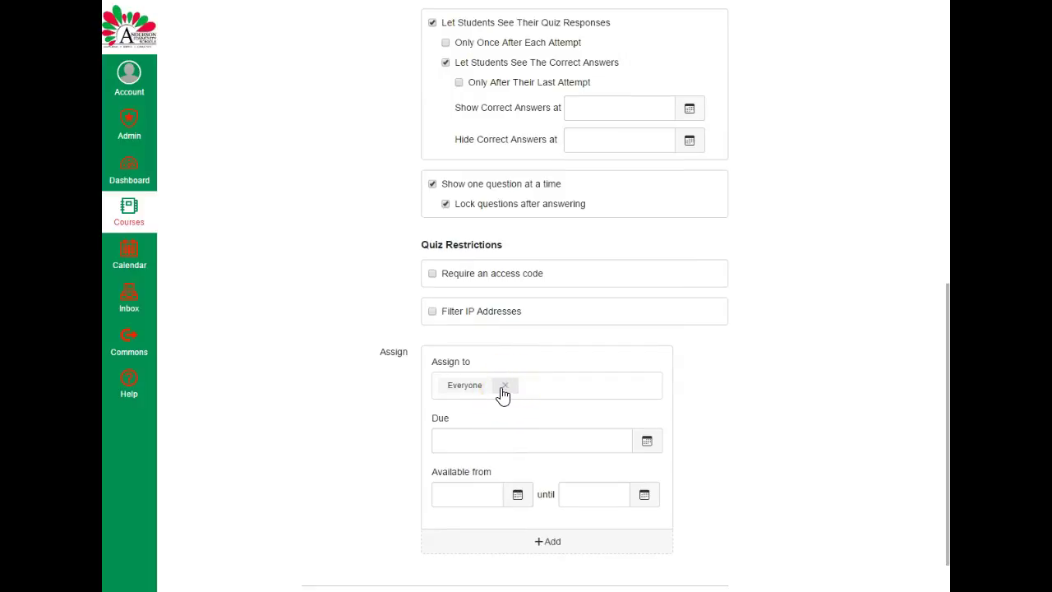
pyautogui.click(506, 388)
pyautogui.click(606, 441)
pyautogui.click(647, 441)
pyautogui.click(462, 390)
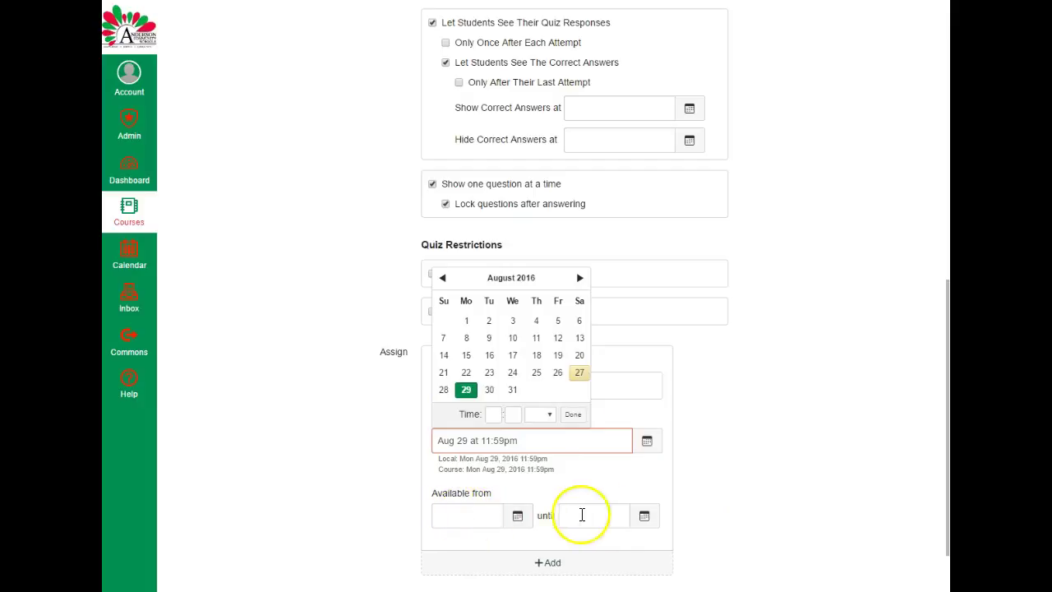
pyautogui.click(805, 479)
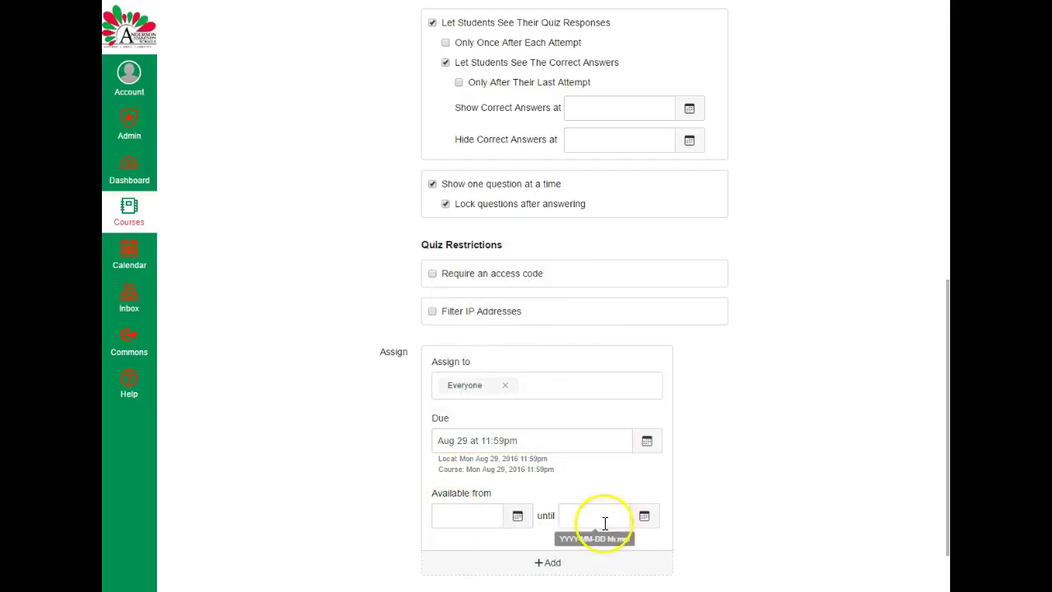
# Step: Add a new question group to the quiz named "Mult Test 1" that picks 25 questions
pyautogui.scroll(-2, 813, 484)
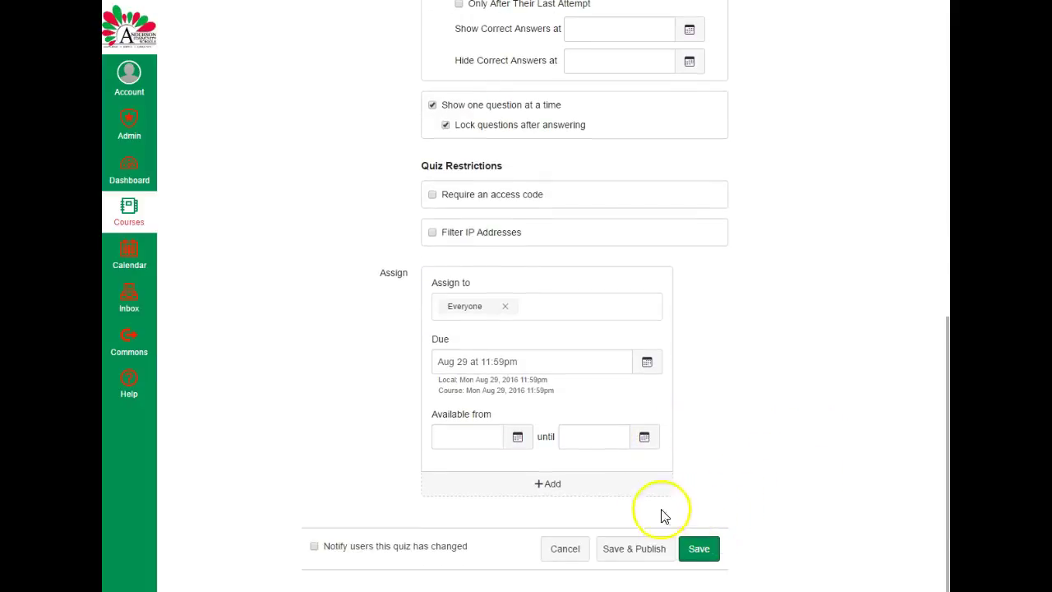
pyautogui.scroll(3, 760, 493)
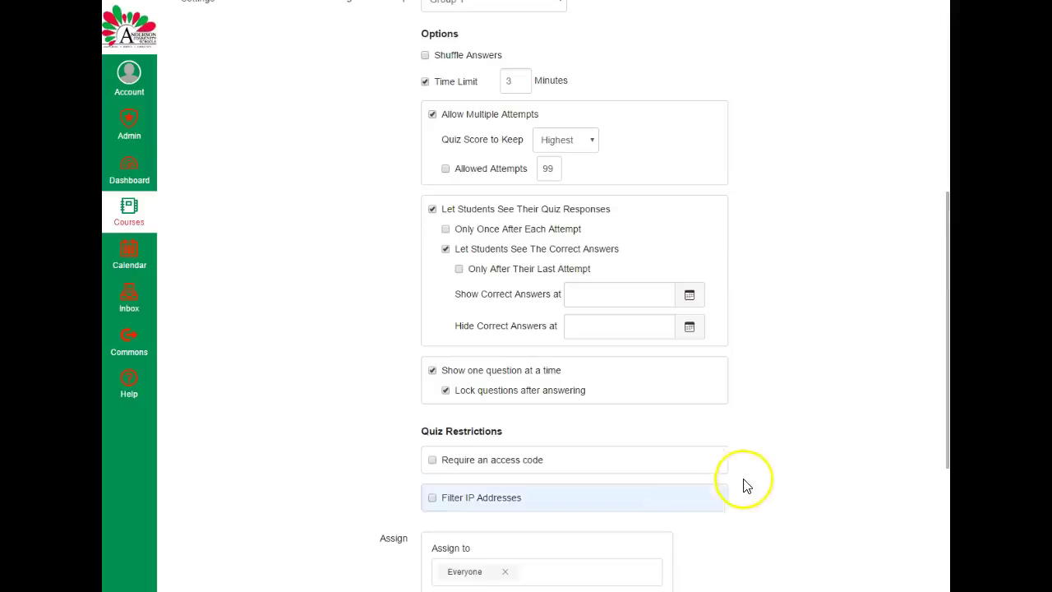
pyautogui.scroll(5, 712, 488)
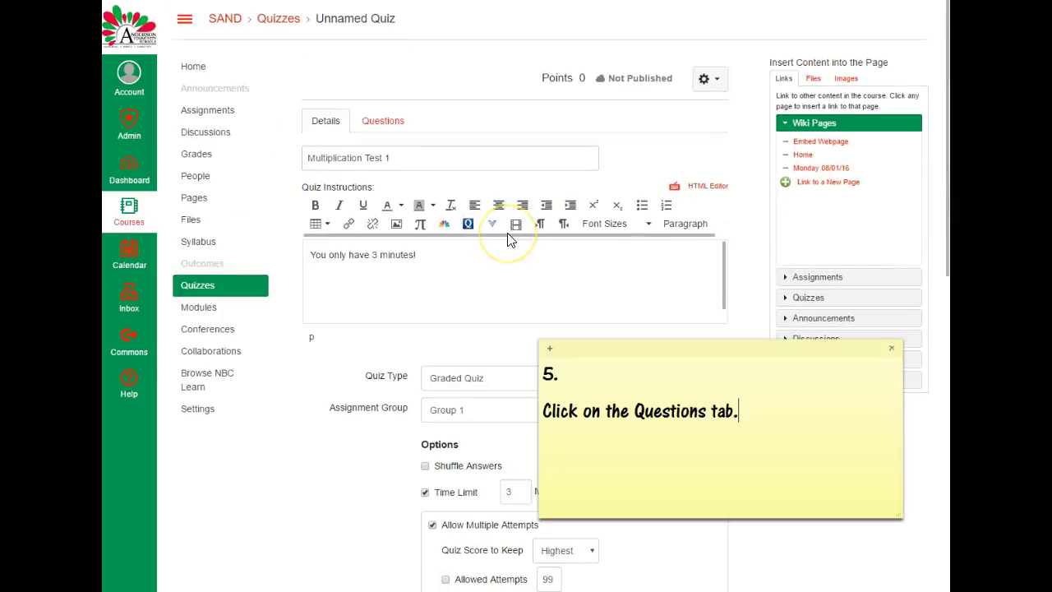
pyautogui.click(364, 120)
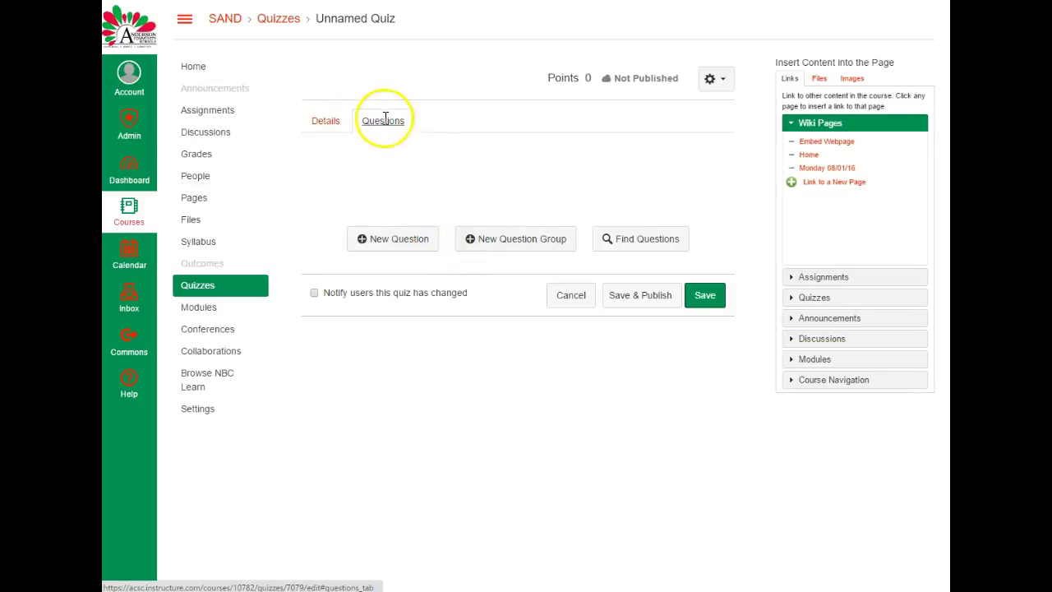
pyautogui.click(503, 240)
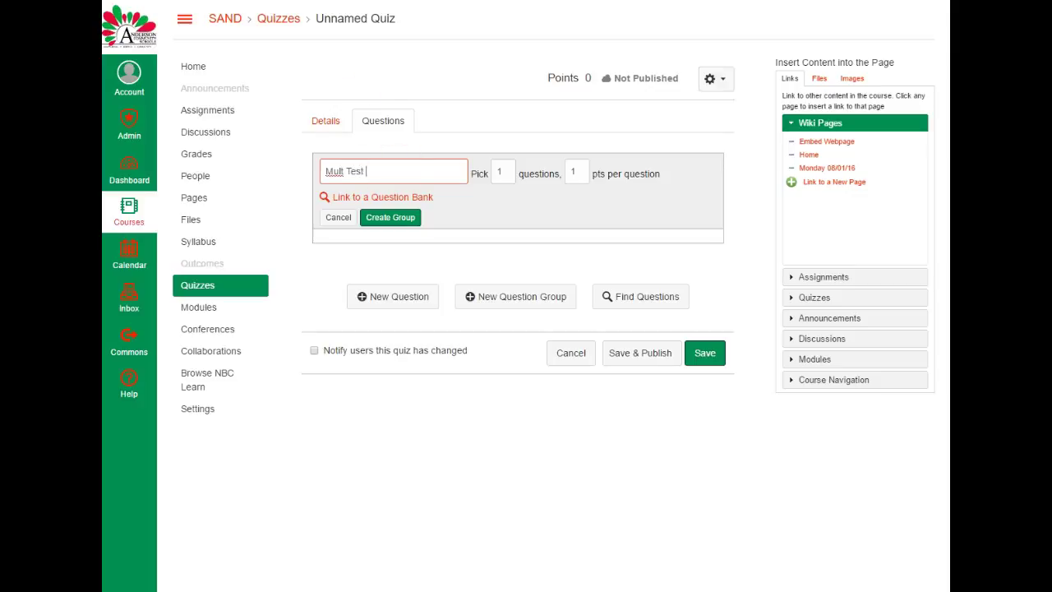
pyautogui.click(502, 173)
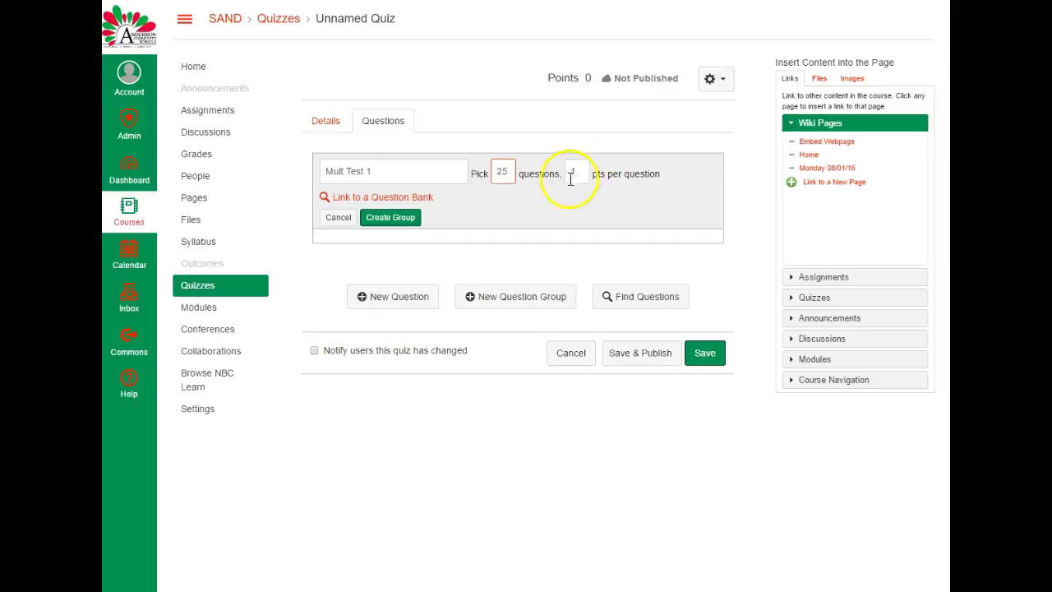
# Step: Link the question group to the 66-question bank "Multiplication Facts 2-9" from the Question course
pyautogui.click(378, 198)
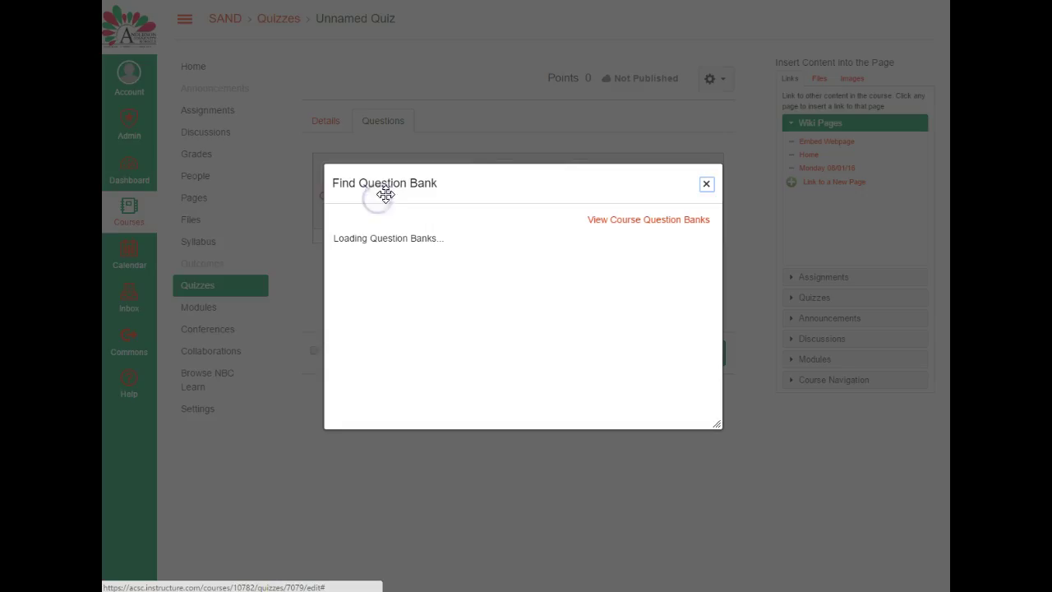
pyautogui.scroll(-6, 386, 316)
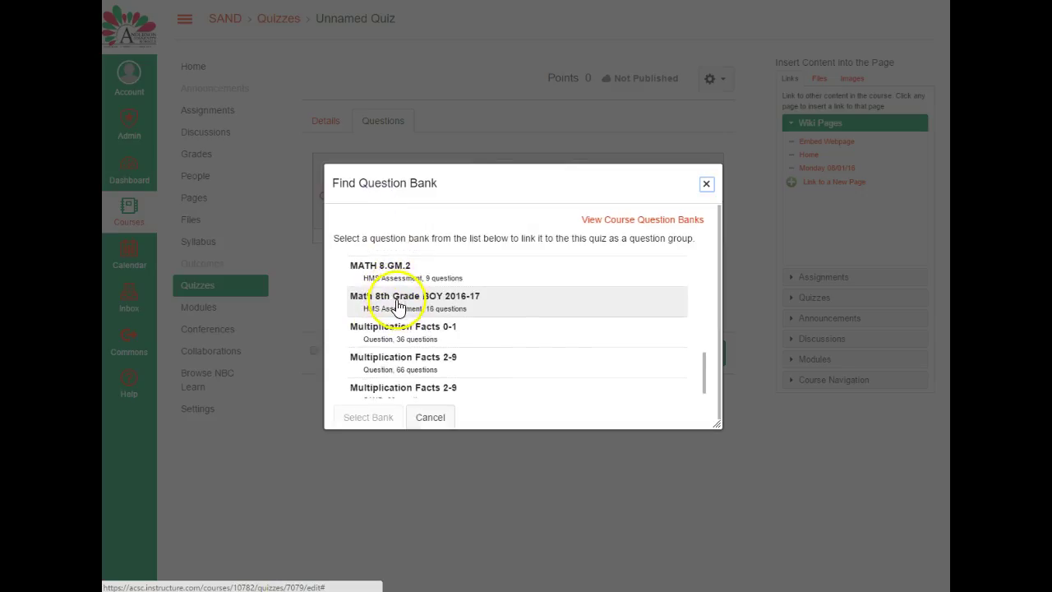
pyautogui.scroll(-1, 376, 362)
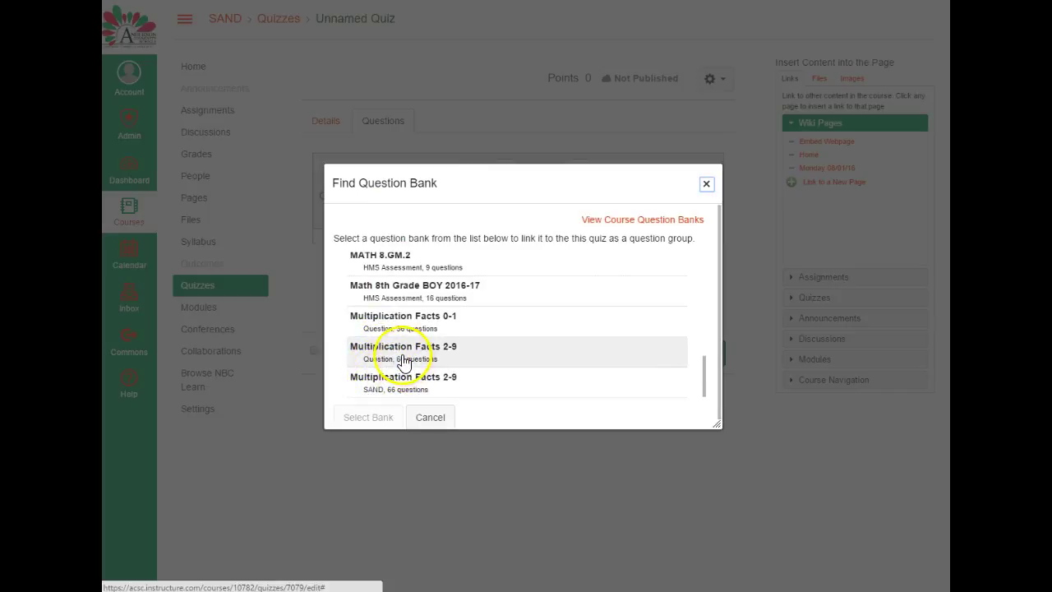
pyautogui.click(402, 362)
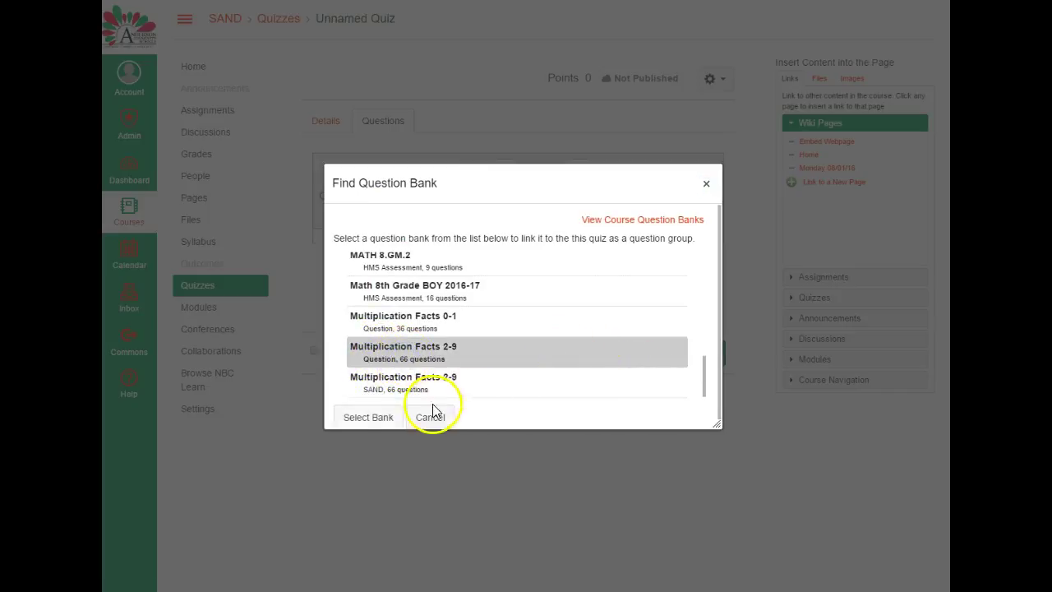
pyautogui.click(374, 419)
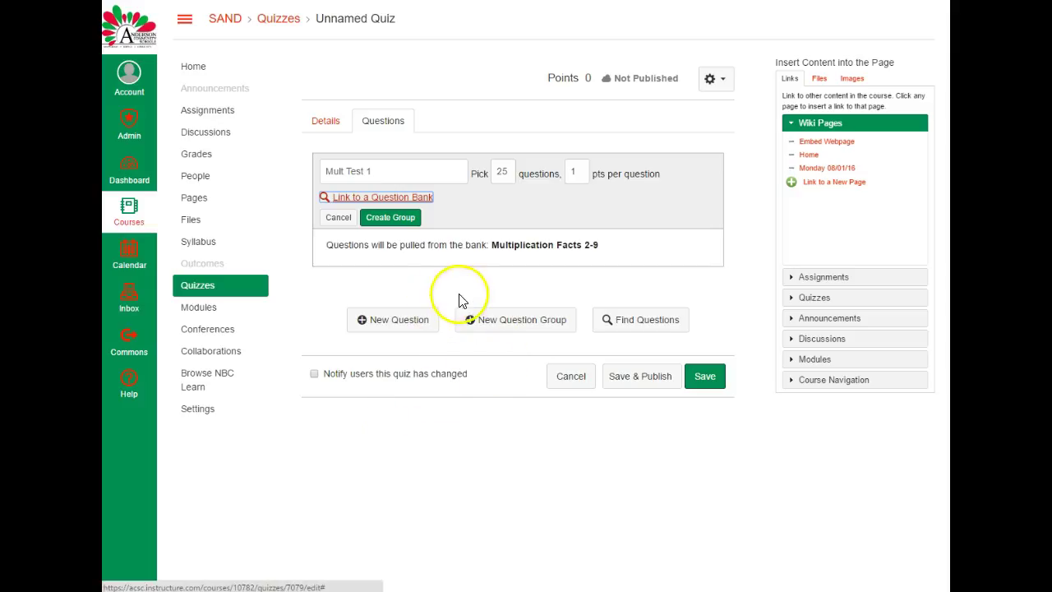
# Step: Create the question group linked to the Multiplication Facts 2-9 bank, and save and publish the quiz
pyautogui.click(391, 219)
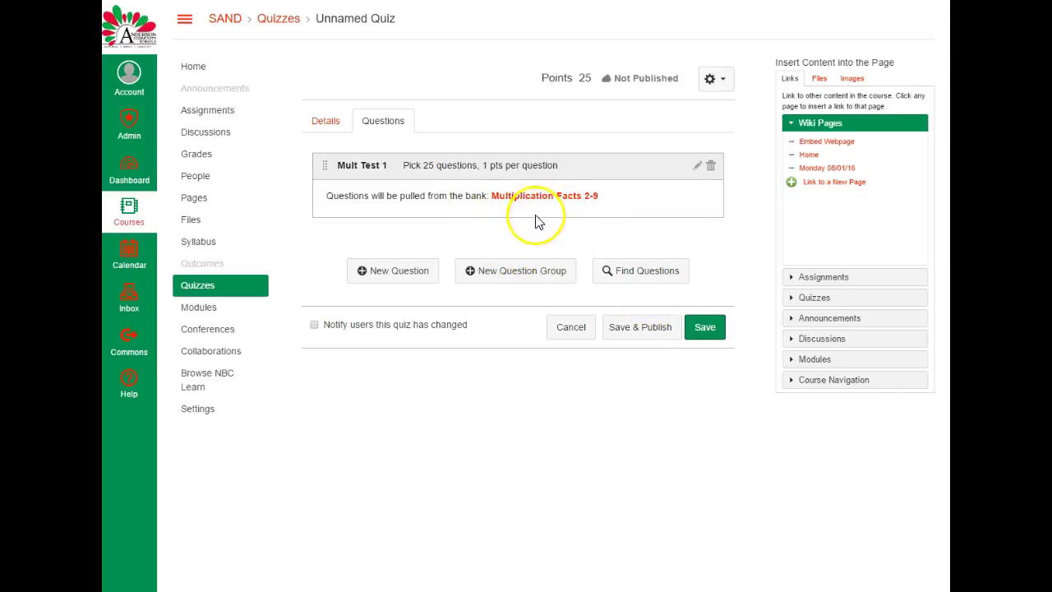
pyautogui.click(646, 330)
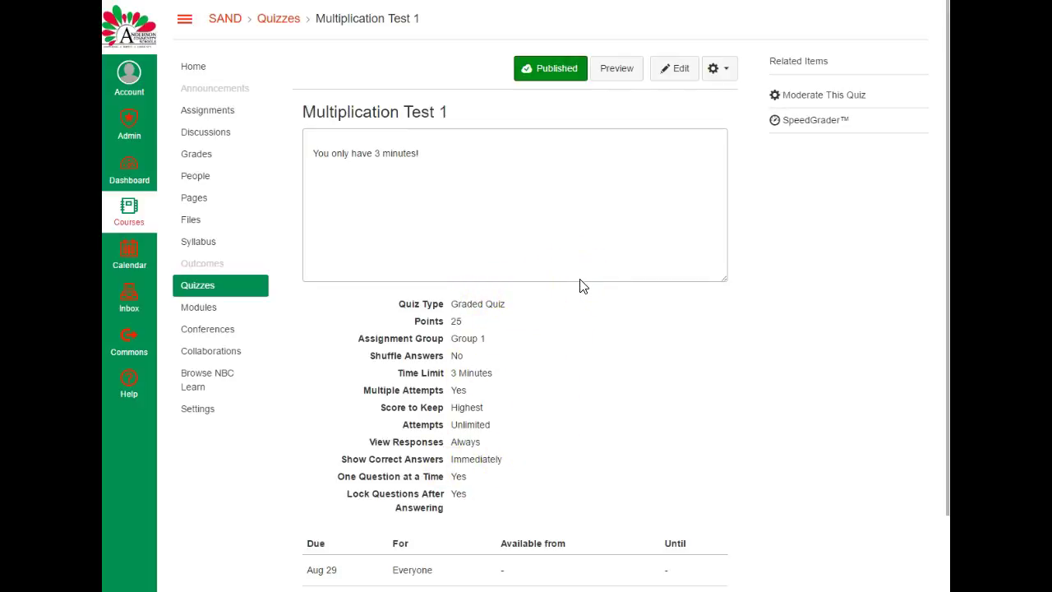
# Step: Switch to the student's dashboard, open Multiplication Test 1 from the to-do list and begin the quiz
pyautogui.click(622, 335)
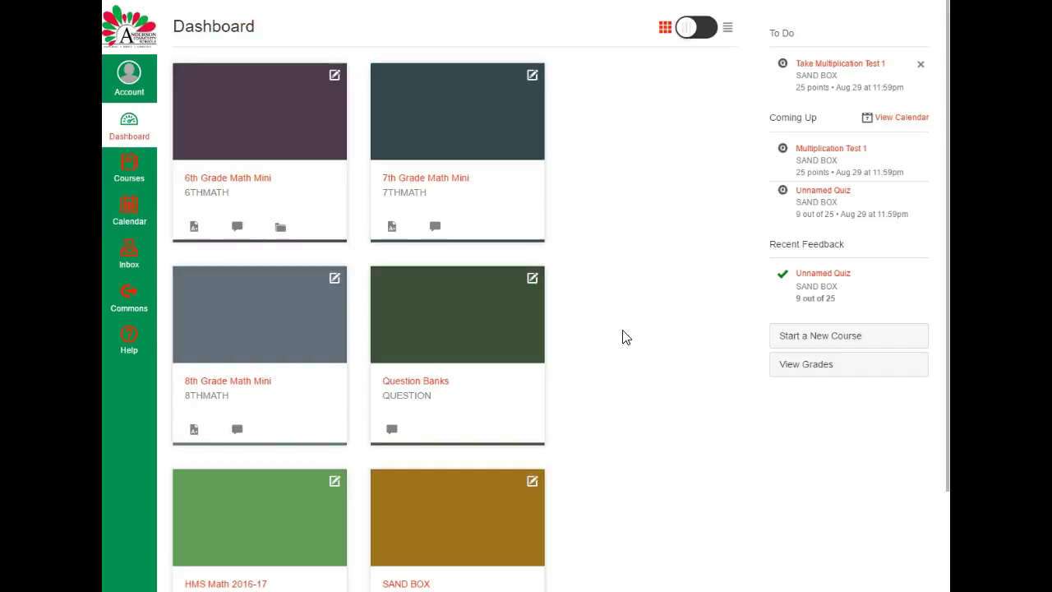
pyautogui.click(842, 66)
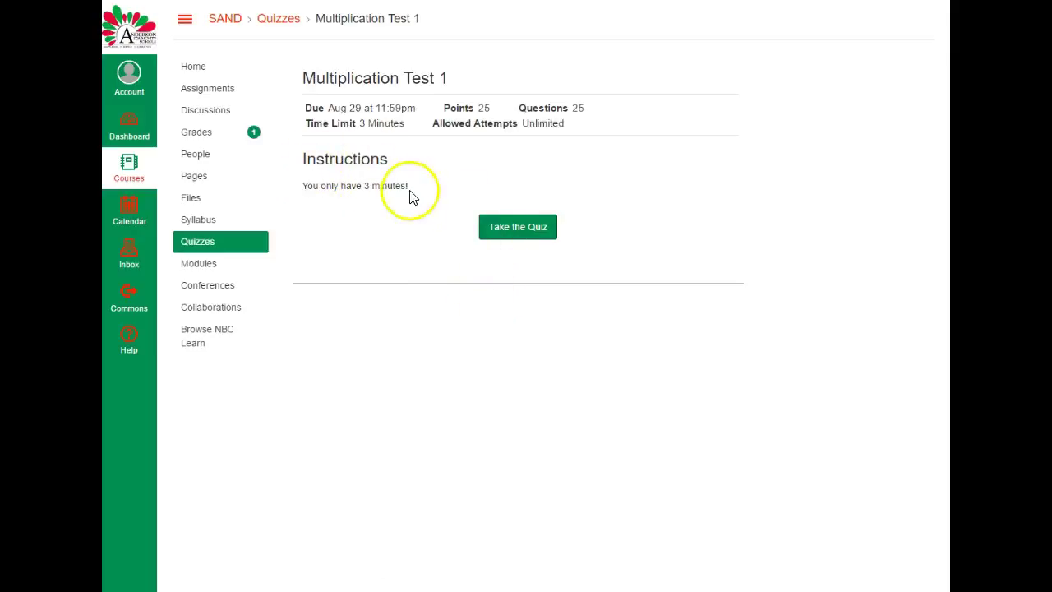
pyautogui.click(520, 227)
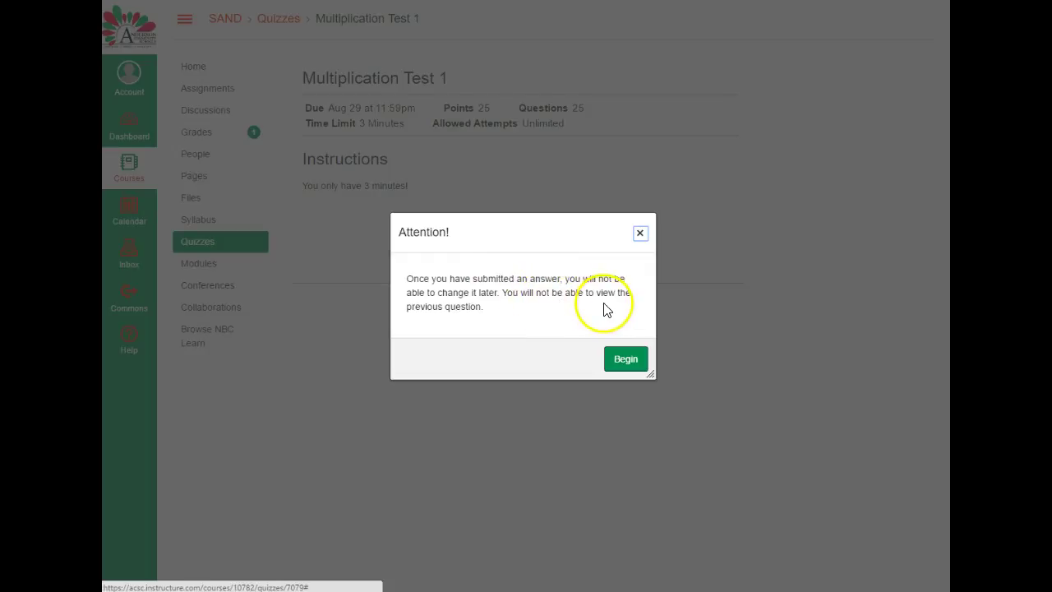
pyautogui.click(628, 366)
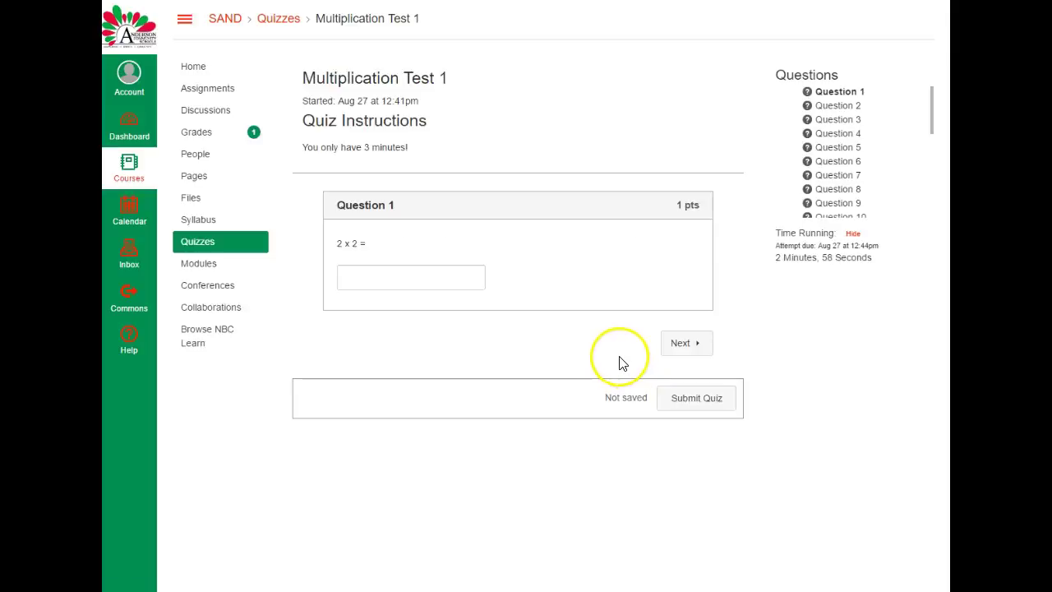
# Step: Answer question 1 (2 x 2) with 4 and question 2 (9 x 2) with 18, advancing after each
pyautogui.click(441, 274)
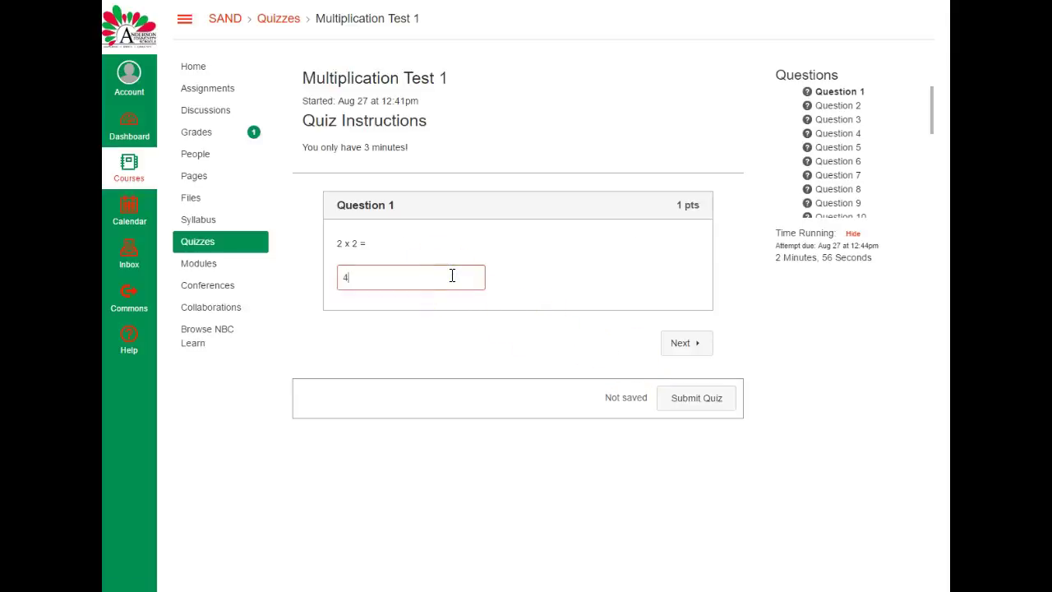
pyautogui.click(685, 344)
pyautogui.click(390, 279)
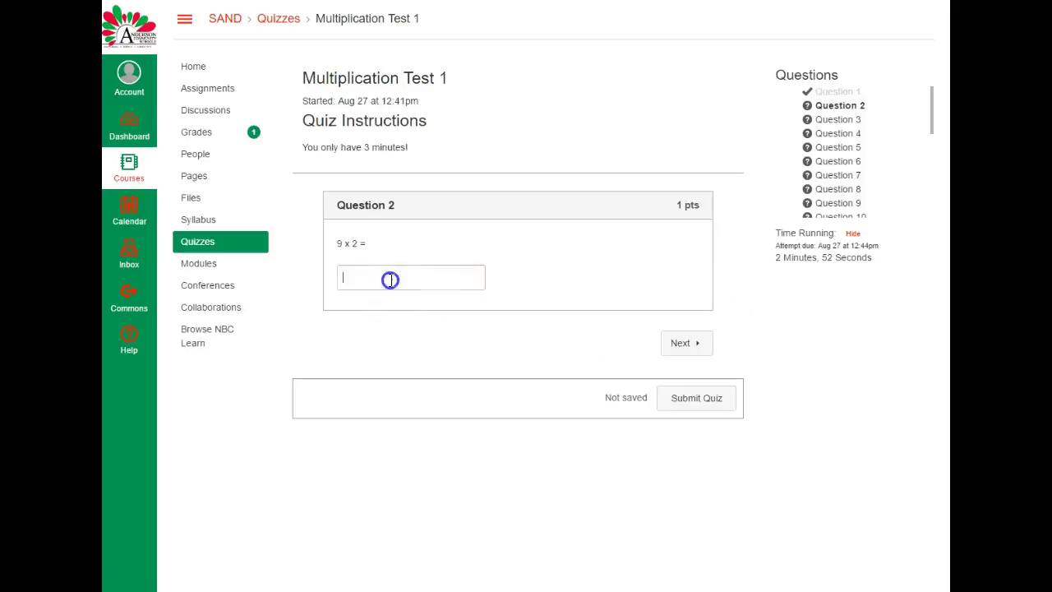
pyautogui.write('18')
pyautogui.click(688, 343)
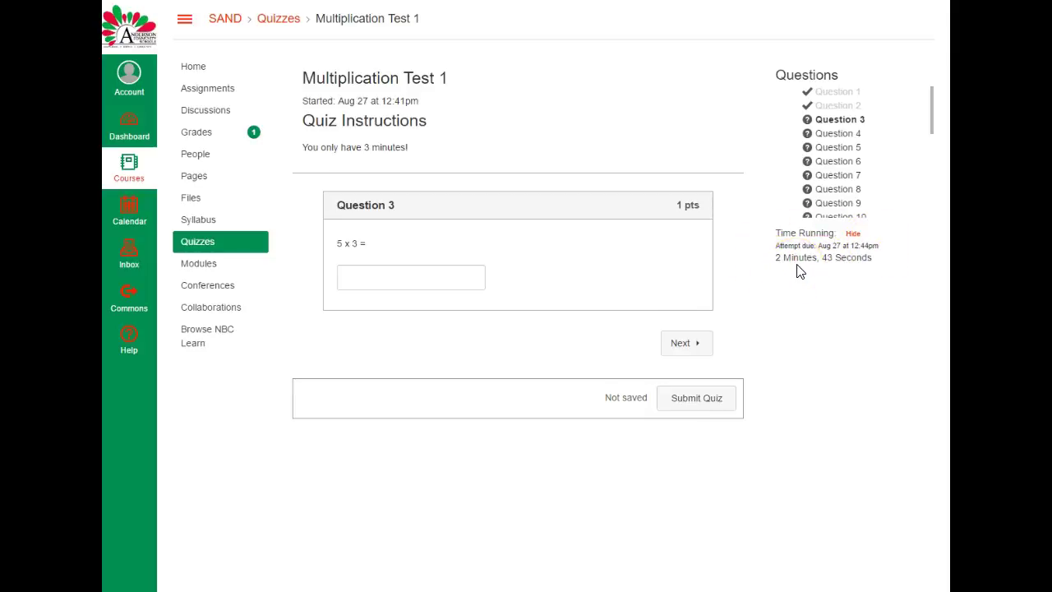
# Step: Hide the quiz's running time and show it again
pyautogui.click(839, 262)
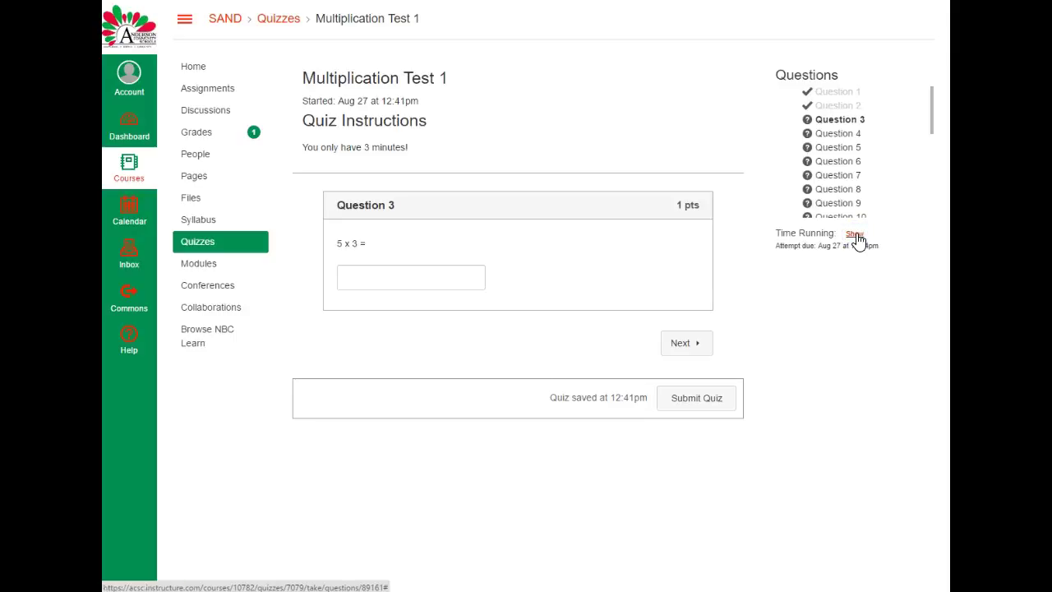
pyautogui.click(855, 235)
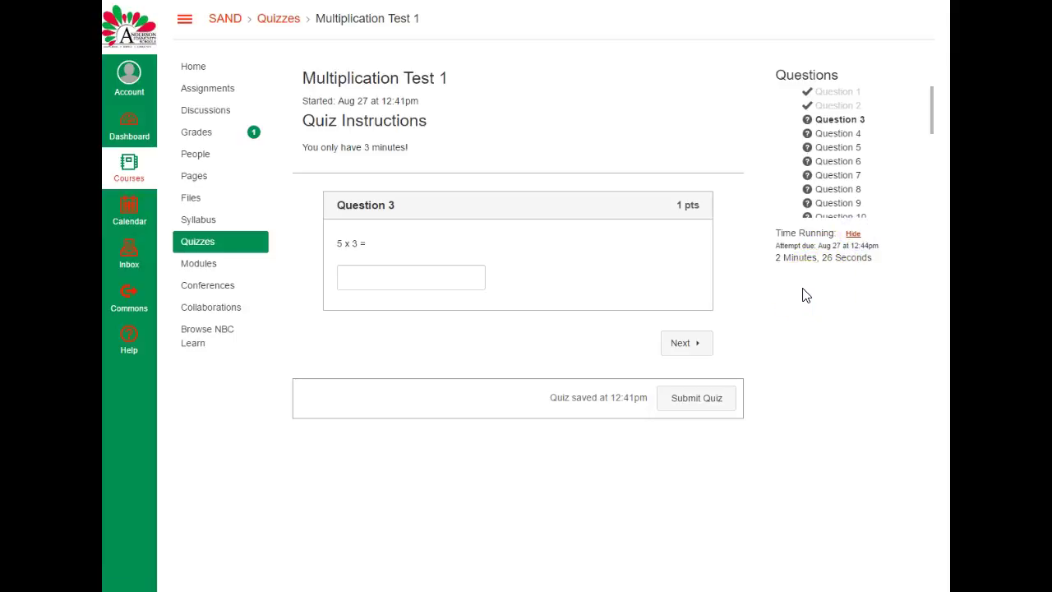
pyautogui.click(357, 343)
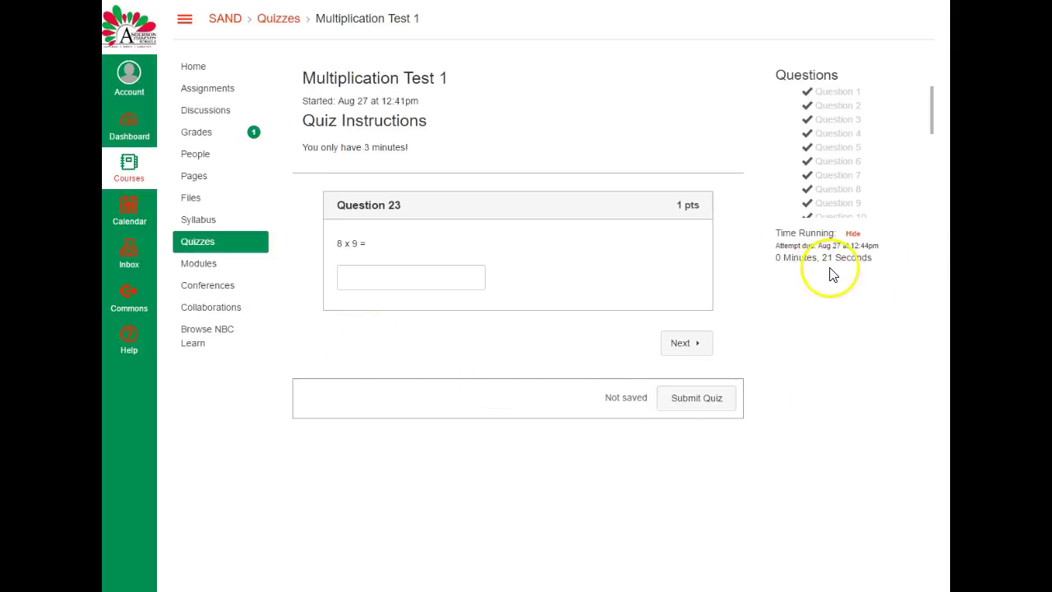
# Step: Answer question 23 (8 x 9) with 72 and advance to the following question
pyautogui.click(470, 282)
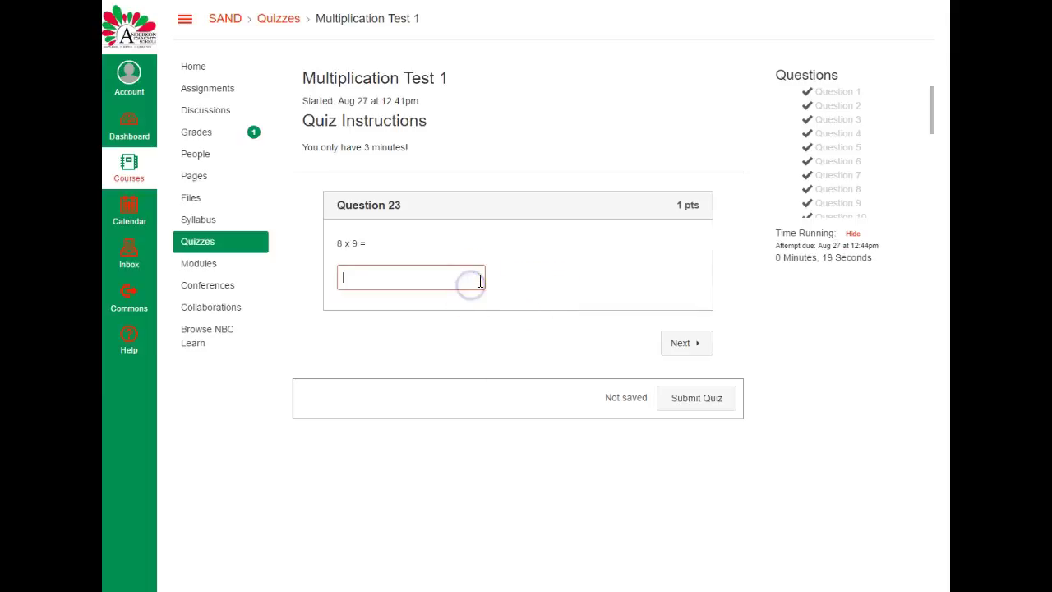
pyautogui.write('72')
pyautogui.click(682, 343)
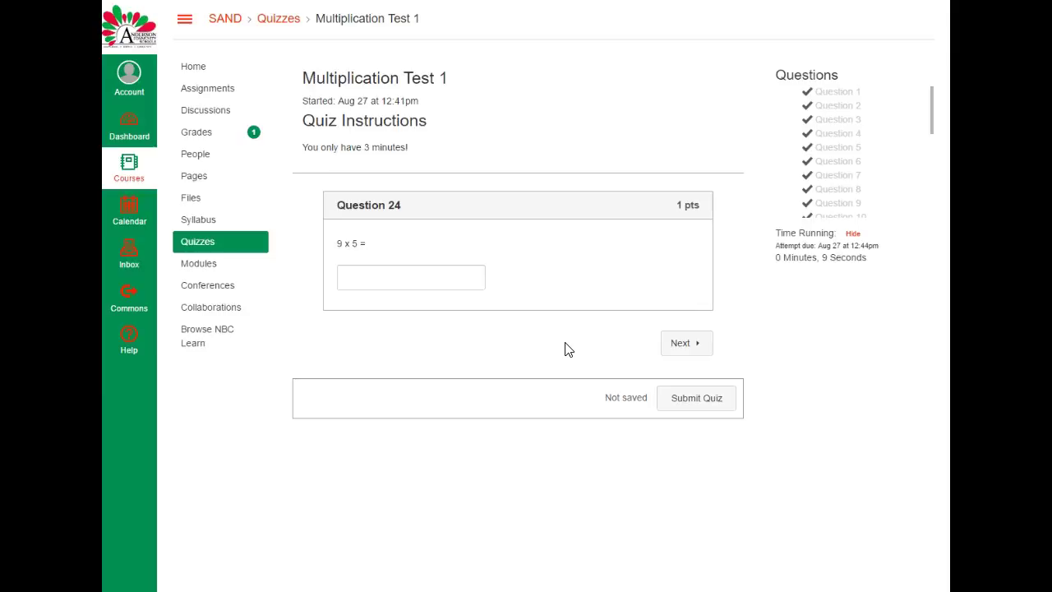
# Step: Let the time limit run out on question 24 and review the submitted attempt's score and answers
pyautogui.click(552, 351)
pyautogui.click(521, 345)
pyautogui.click(536, 345)
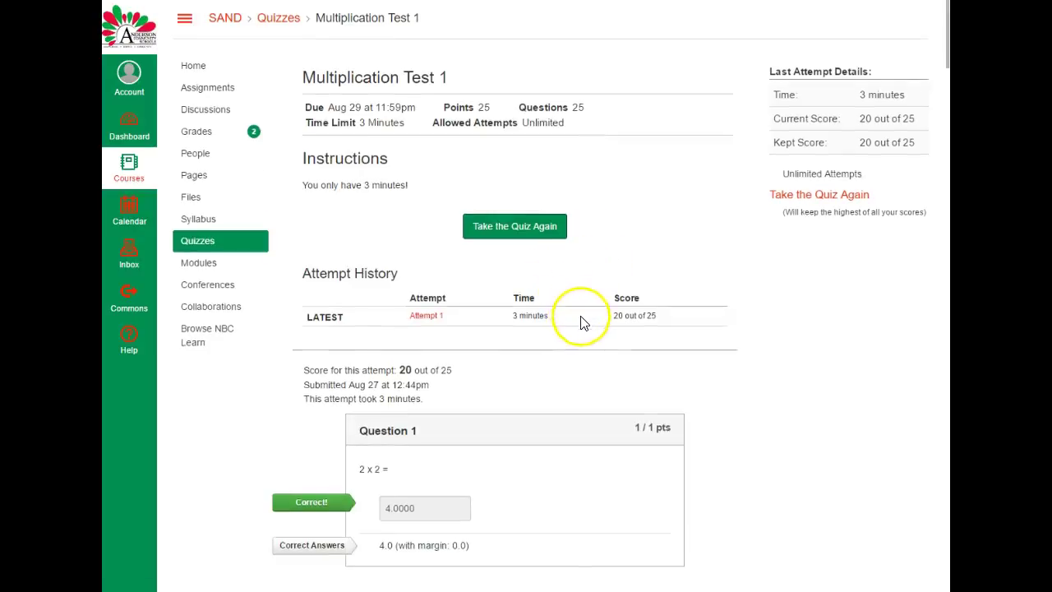
pyautogui.scroll(-6, 580, 322)
pyautogui.scroll(-4, 592, 322)
pyautogui.scroll(11, 592, 319)
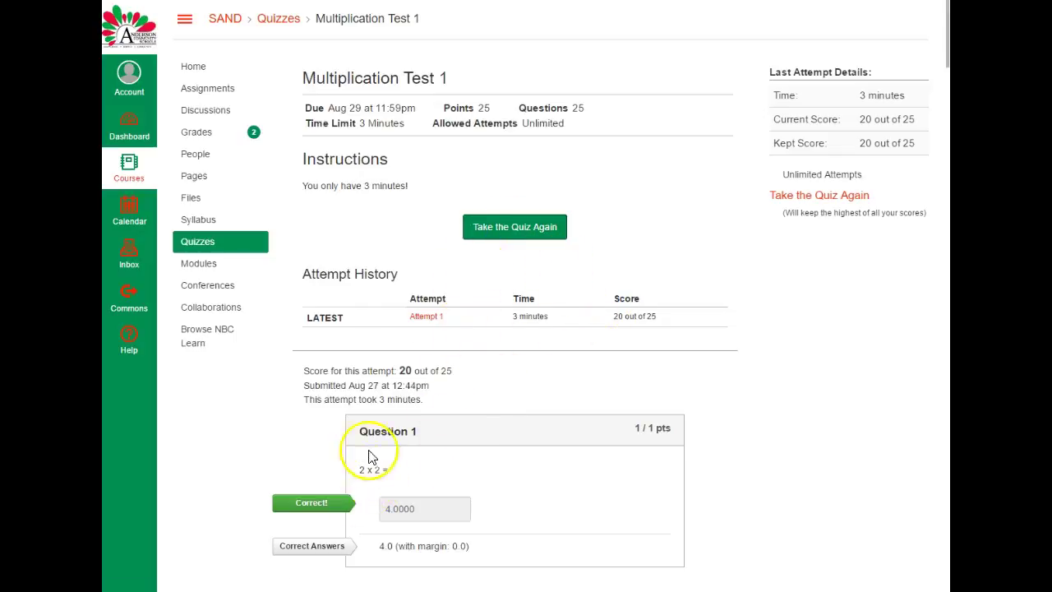
# Step: Start a second attempt at Multiplication Test 1 and begin answering question 1 (7 x 5)
pyautogui.click(498, 228)
pyautogui.click(625, 360)
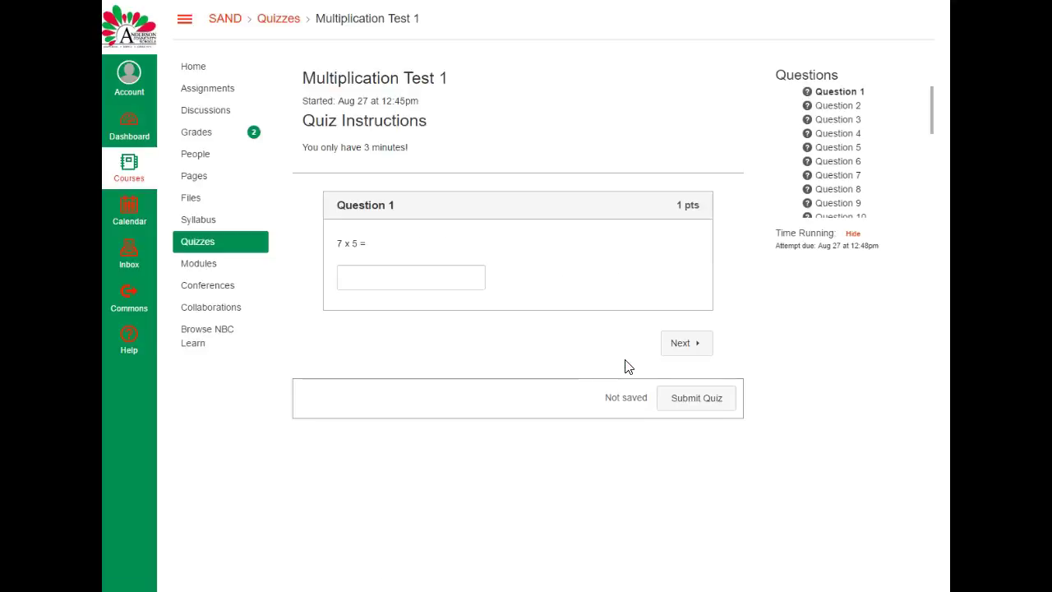
pyautogui.click(620, 355)
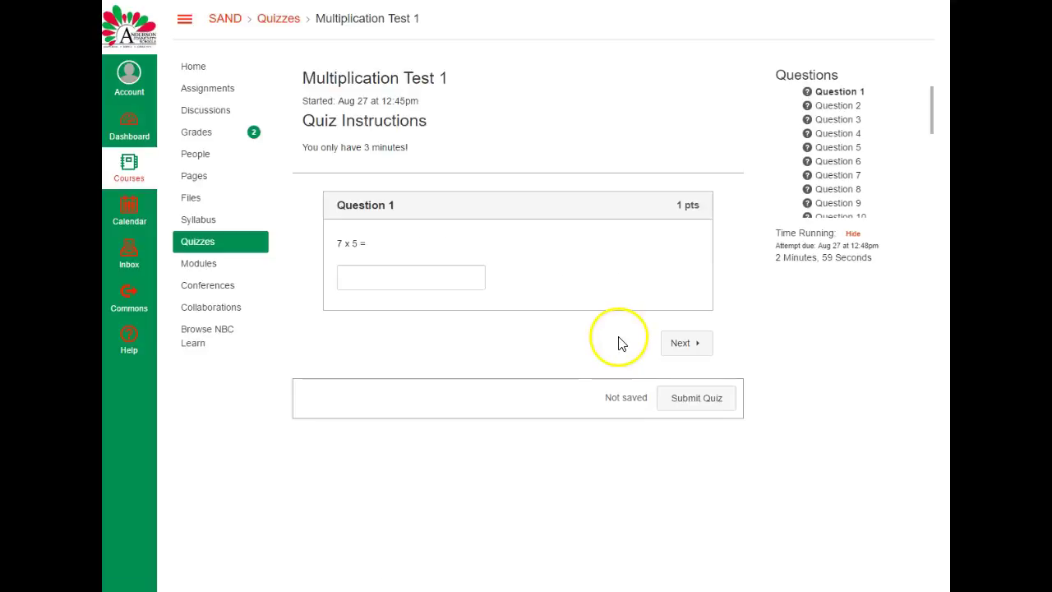
pyautogui.click(471, 272)
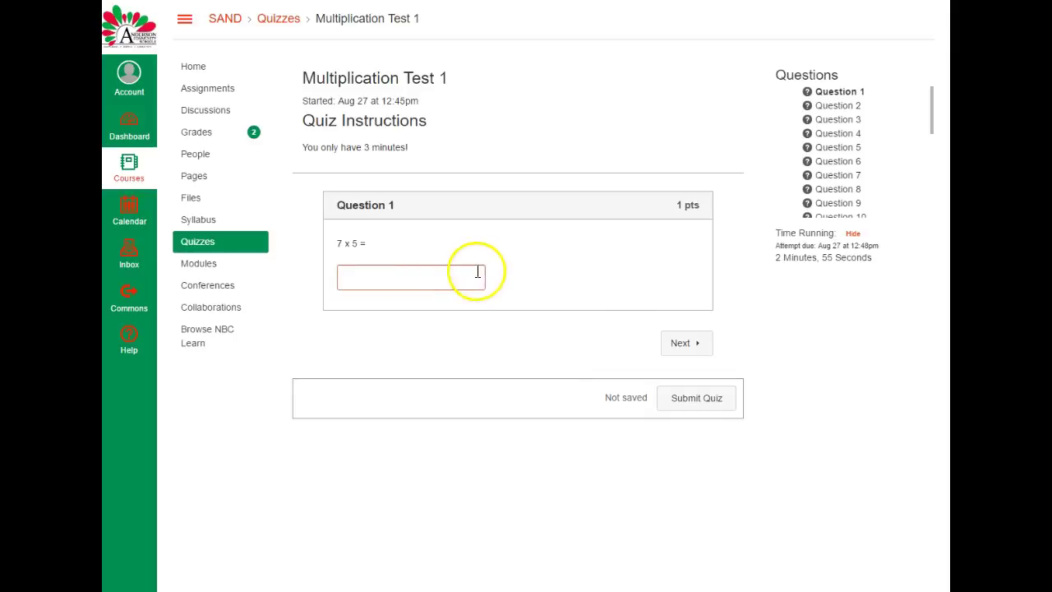